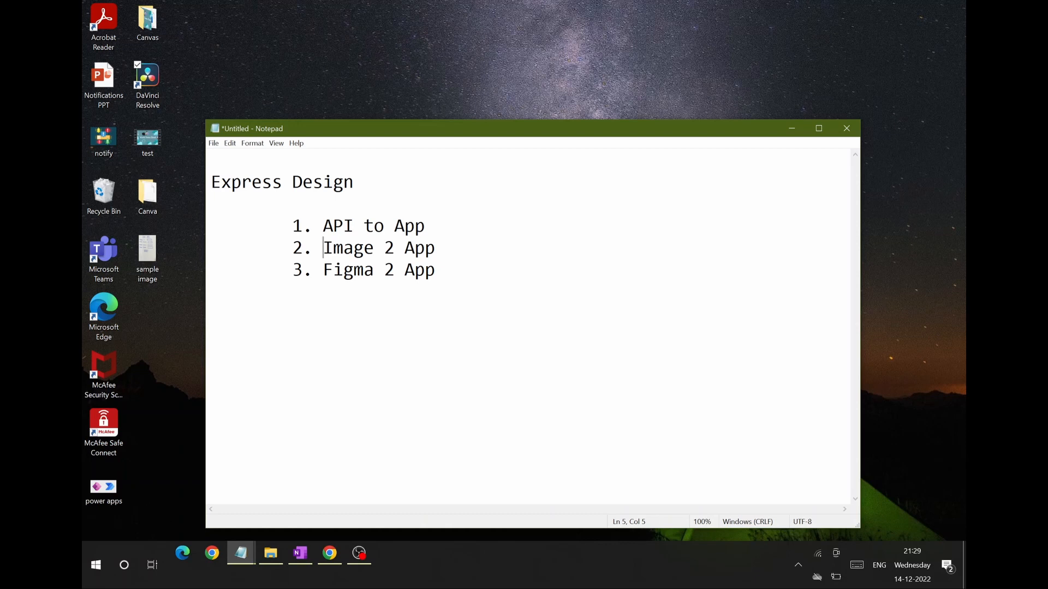
pyautogui.press('Up')
pyautogui.press('End')
pyautogui.hotkey('ctrl', 'shift', 'Left')
pyautogui.hotkey('ctrl', 'shift', 'Left')
pyautogui.hotkey('ctrl', 'shift', 'Left')
pyautogui.press('Down')
pyautogui.press('End')
# Step: Minimize Notepad and view the hand-drawn sample image from the desktop
pyautogui.click(791, 128)
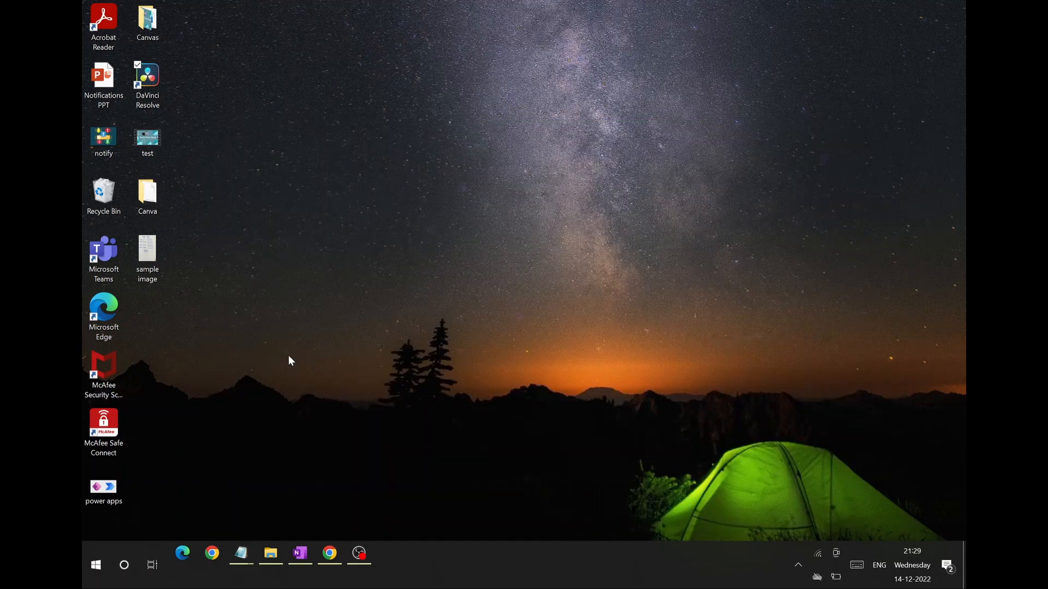
pyautogui.doubleClick(147, 252)
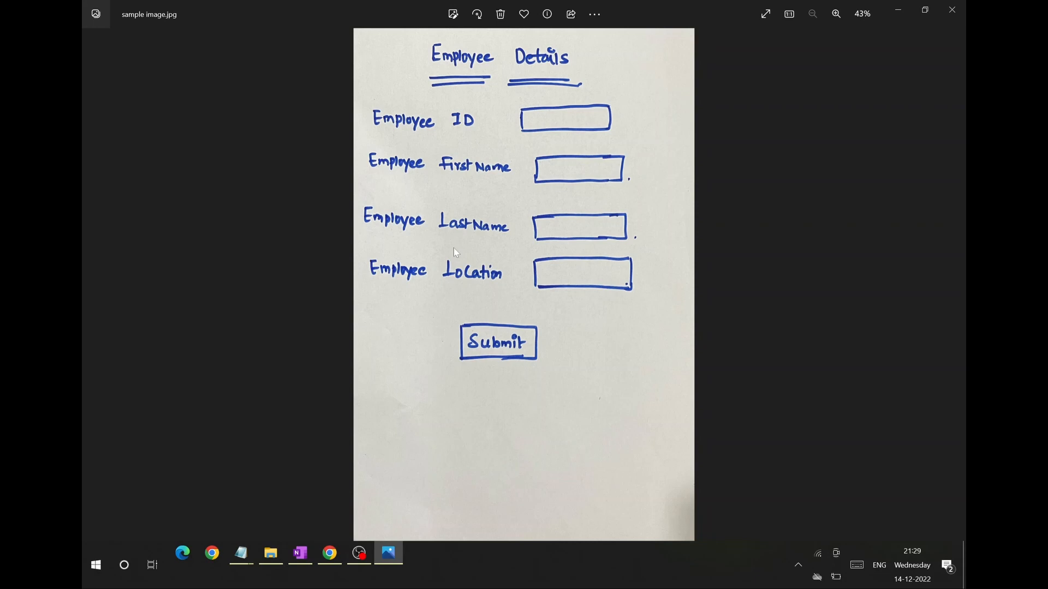
pyautogui.click(897, 10)
# Step: Switch to Power Apps in Chrome and start creating an app from an image, looking through the image guidelines
pyautogui.click(330, 554)
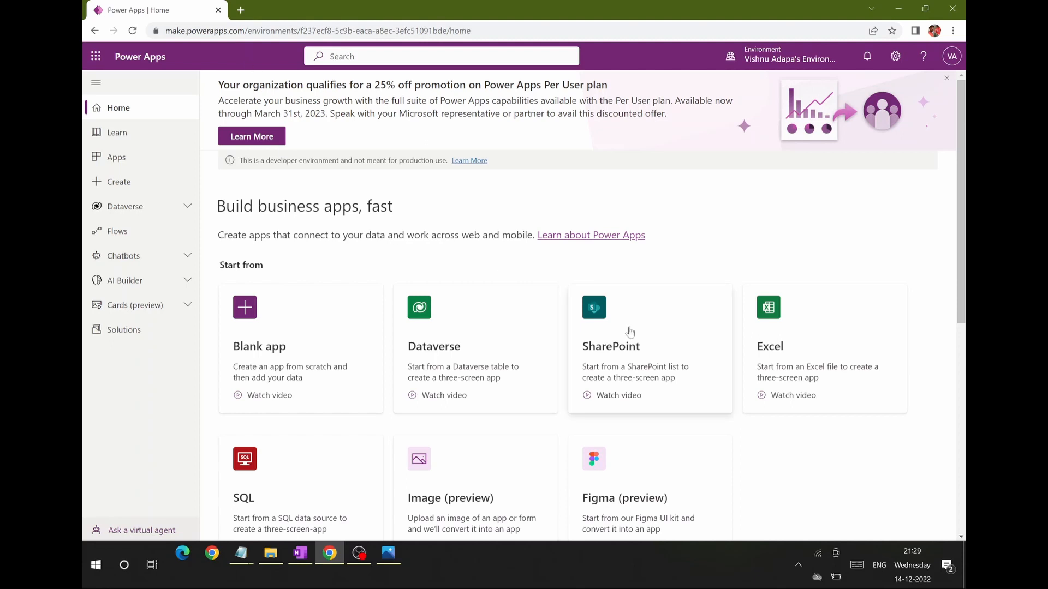
pyautogui.scroll(-2, 813, 422)
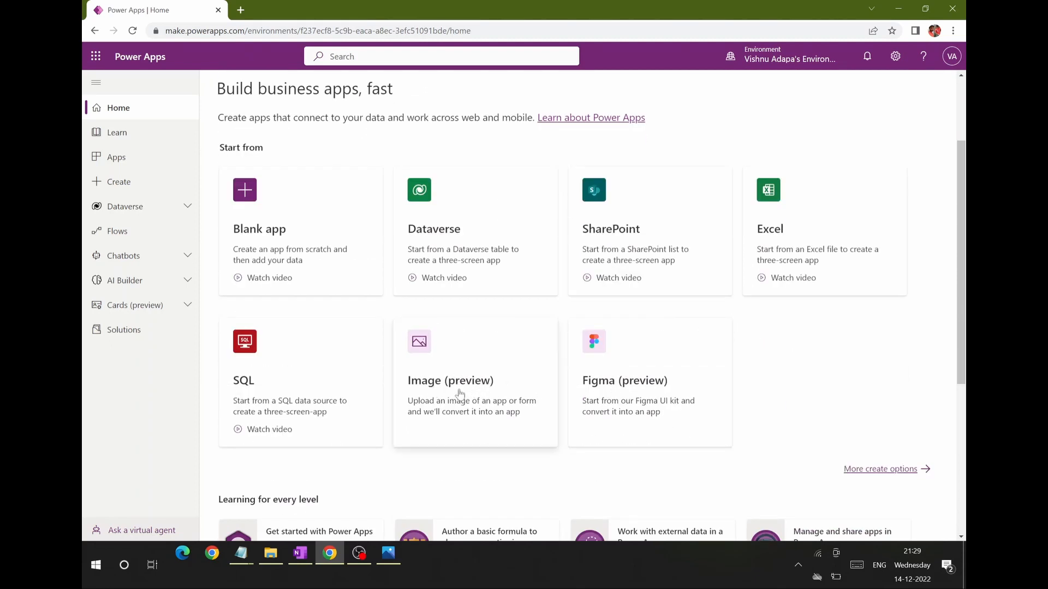
pyautogui.click(461, 394)
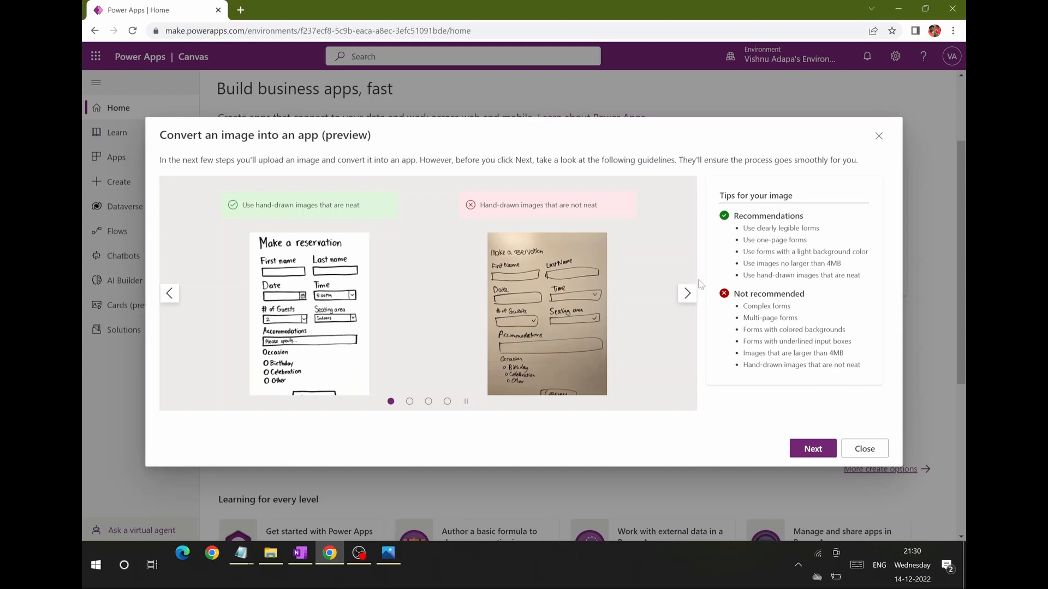
pyautogui.click(687, 297)
pyautogui.click(688, 300)
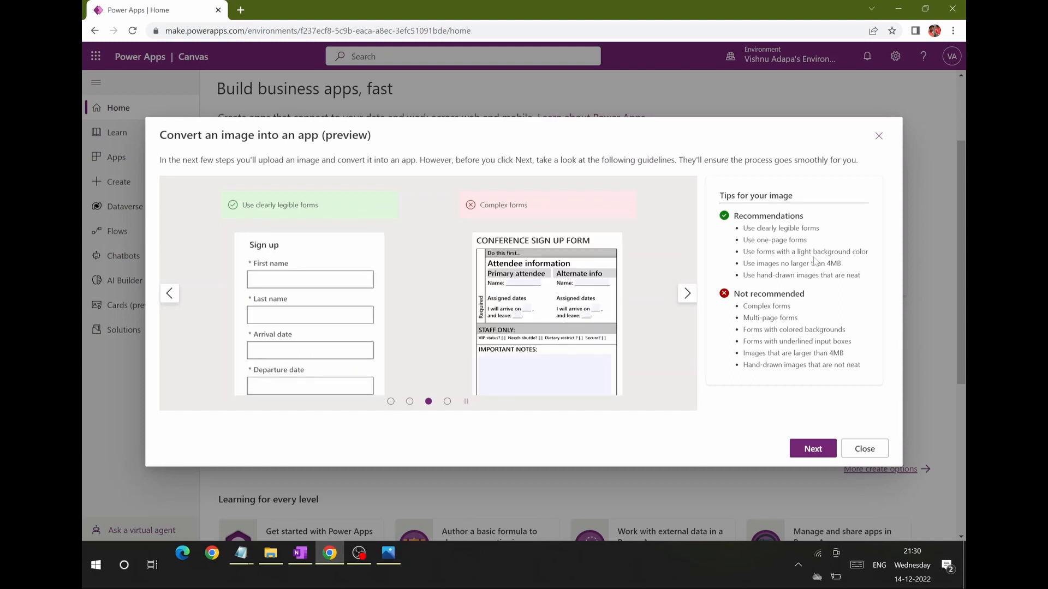
pyautogui.click(813, 449)
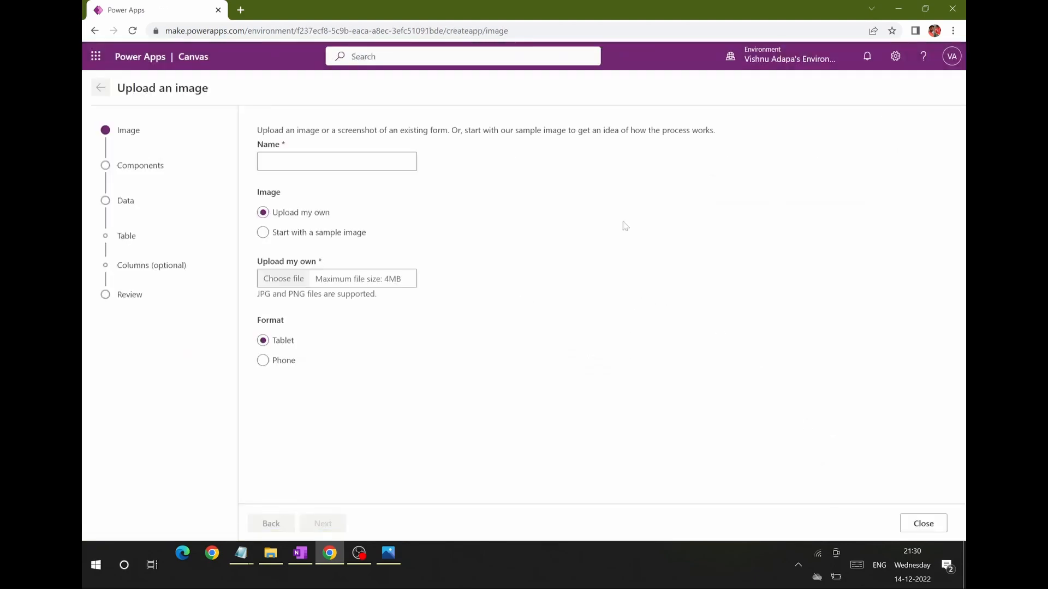
# Step: Name the new app TestImage2App
pyautogui.click(342, 162)
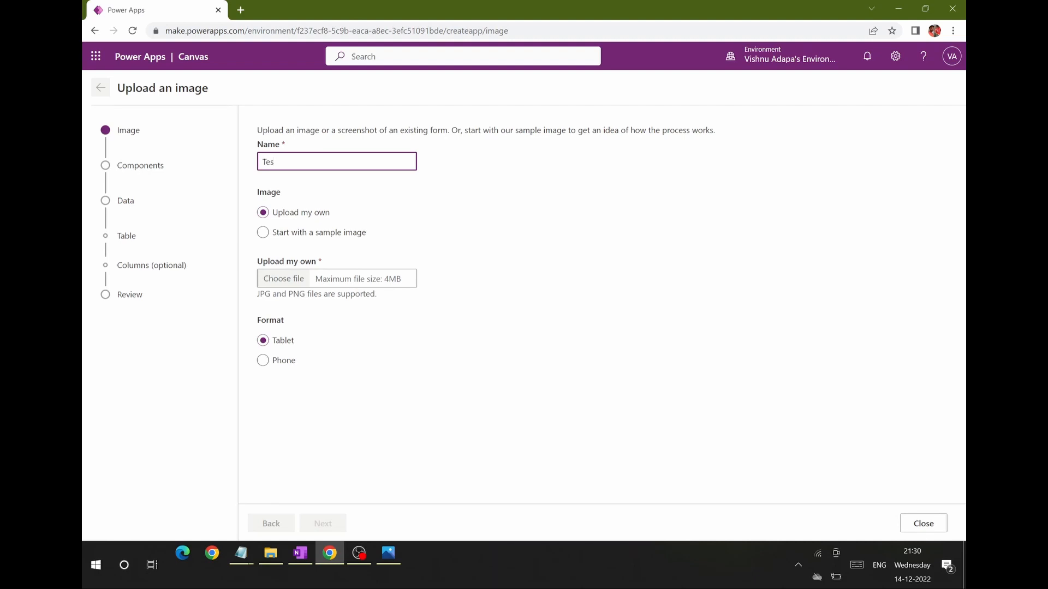
pyautogui.write('TestImage2App')
pyautogui.click(264, 233)
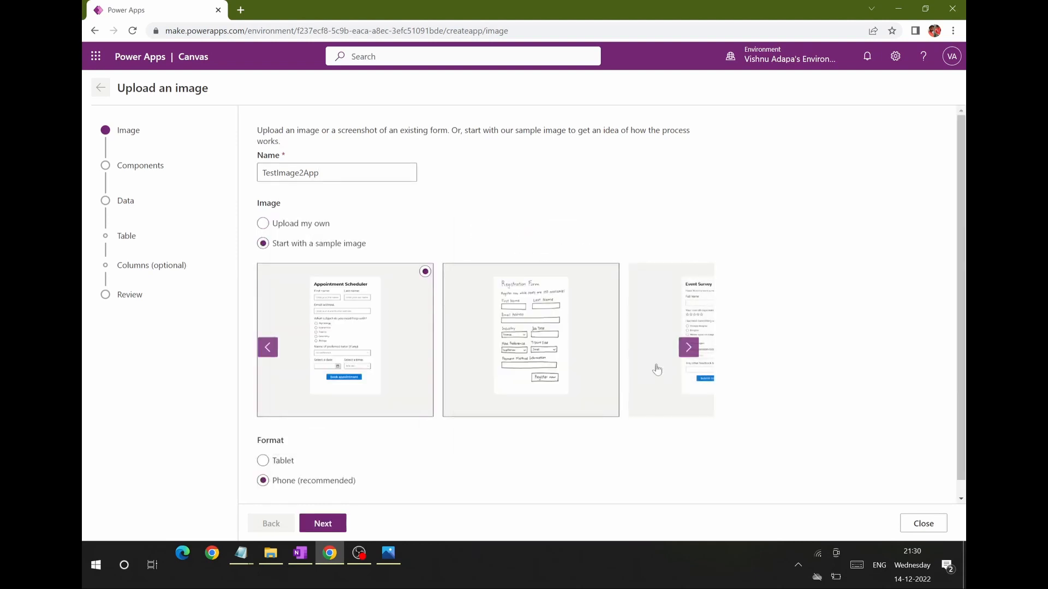
pyautogui.moveTo(553, 367)
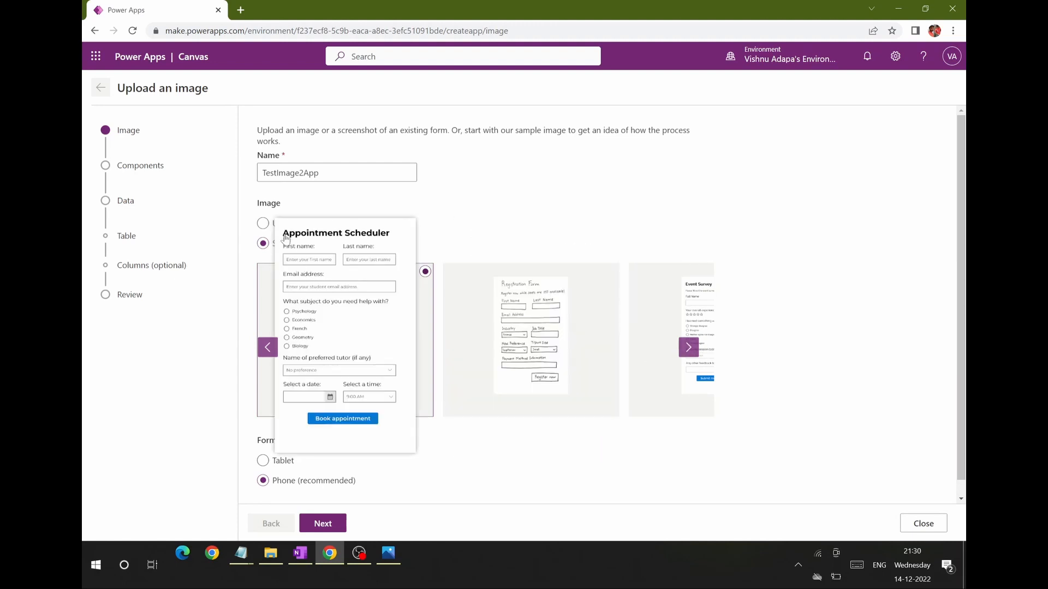
pyautogui.click(265, 224)
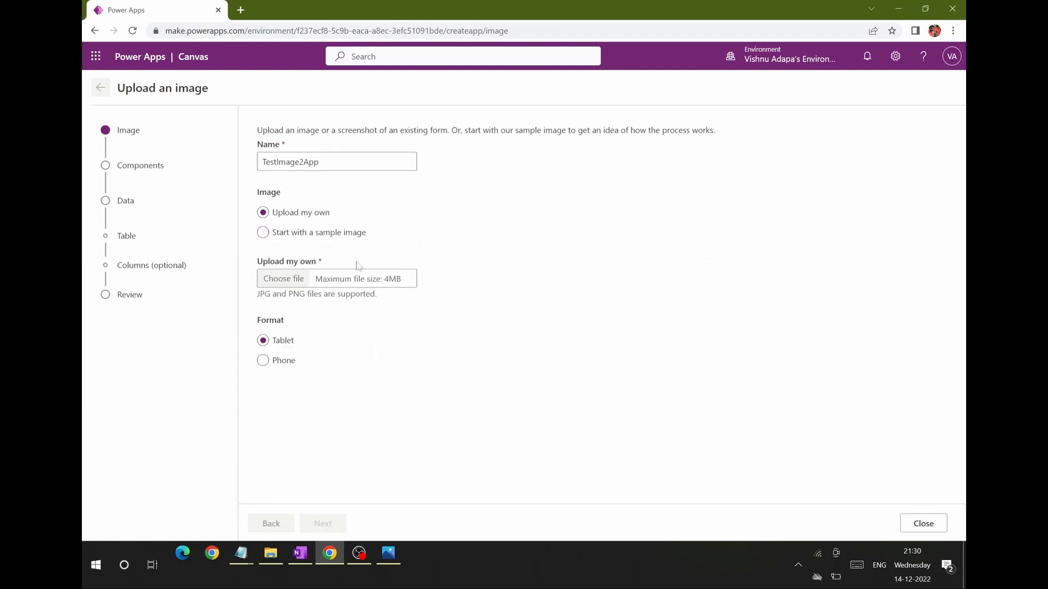
# Step: Upload sample image.jpg from the Desktop with the Tablet format and proceed to the component tagging
pyautogui.click(283, 278)
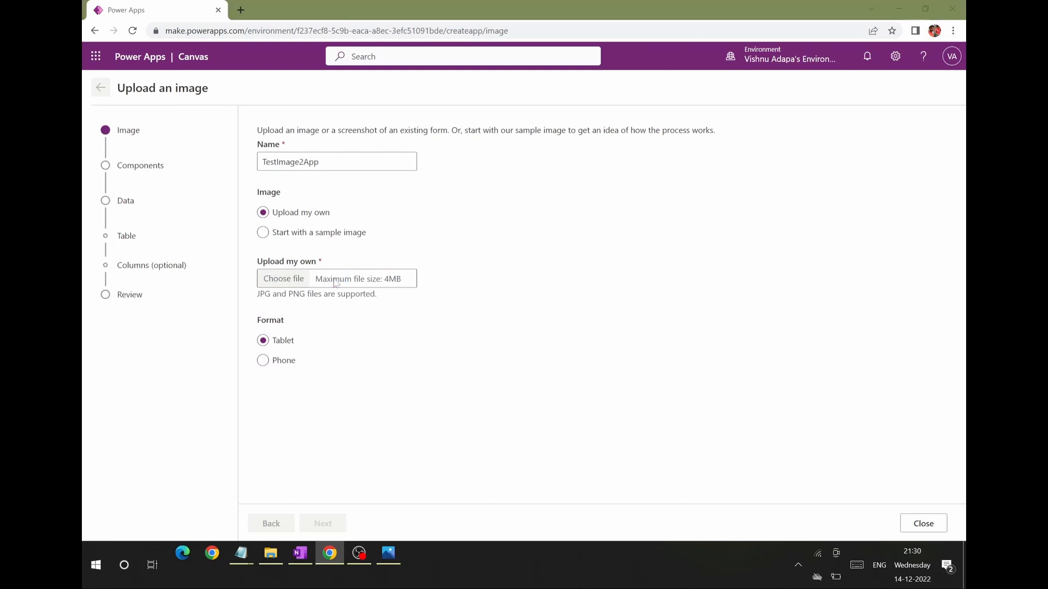
pyautogui.click(135, 91)
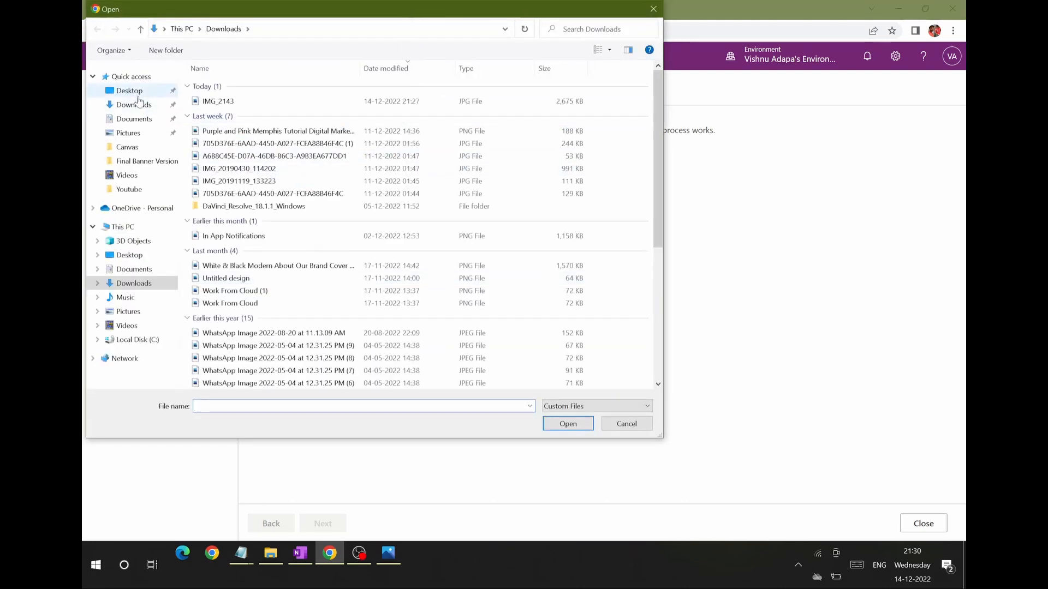
pyautogui.click(237, 125)
pyautogui.doubleClick(237, 129)
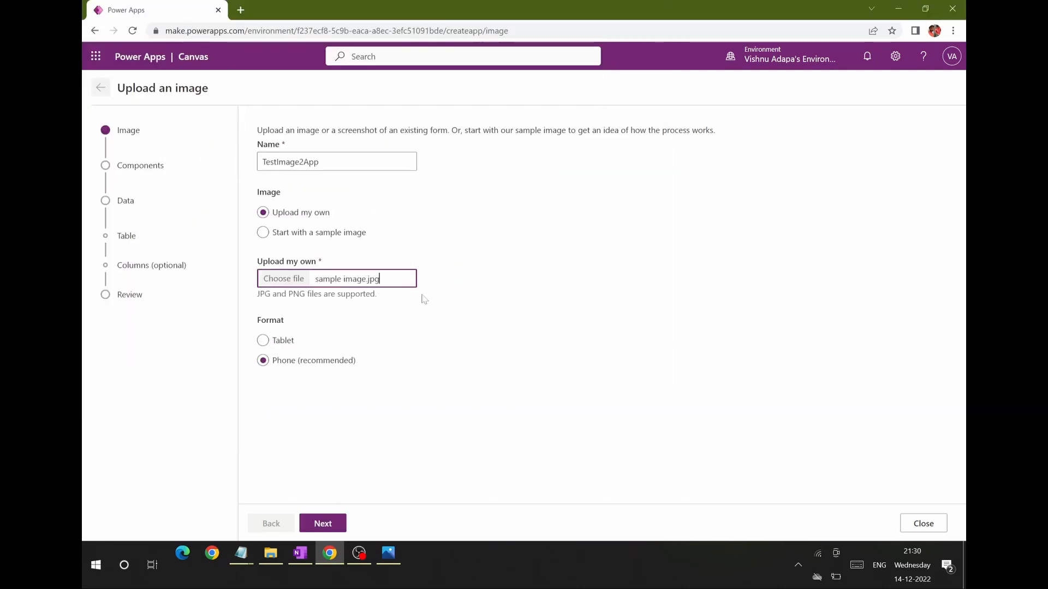
pyautogui.click(263, 340)
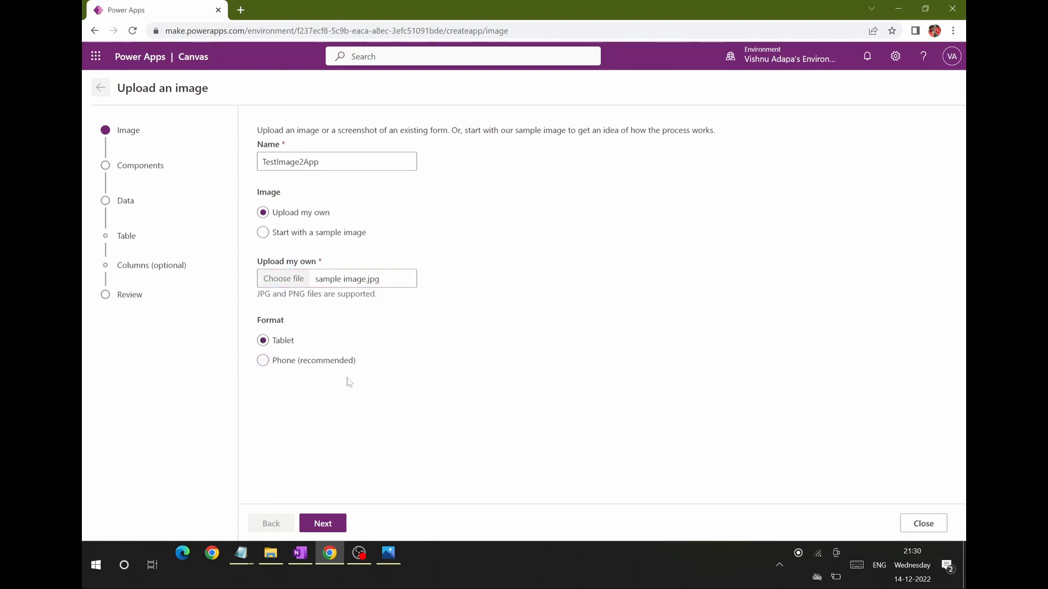
pyautogui.click(332, 527)
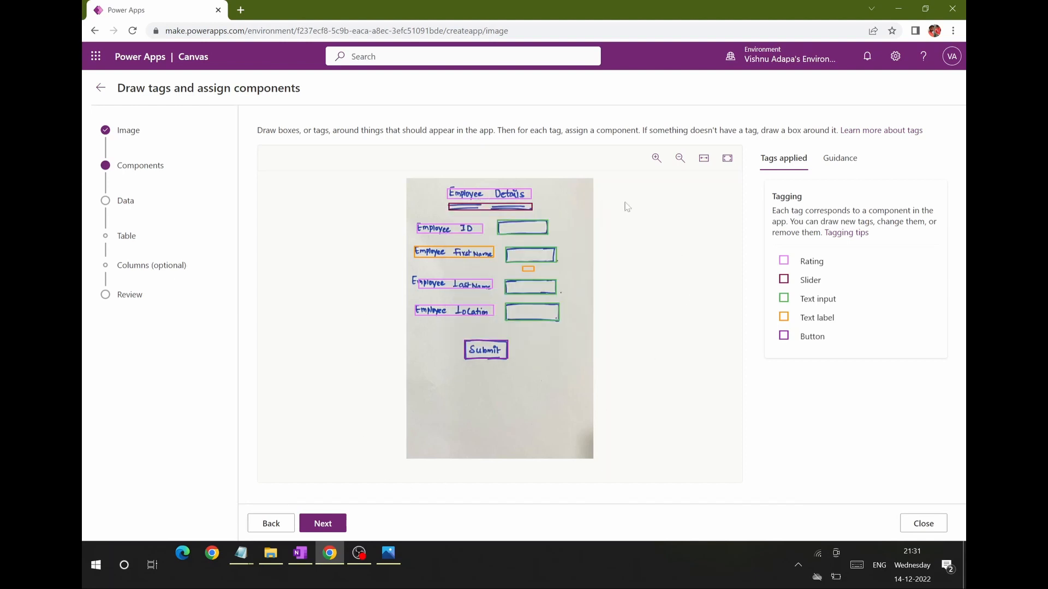
# Step: Assign the Text label component to the Employee Details heading and the ID, First Name, Last Name and Location captions
pyautogui.moveTo(511, 202)
pyautogui.click(474, 198)
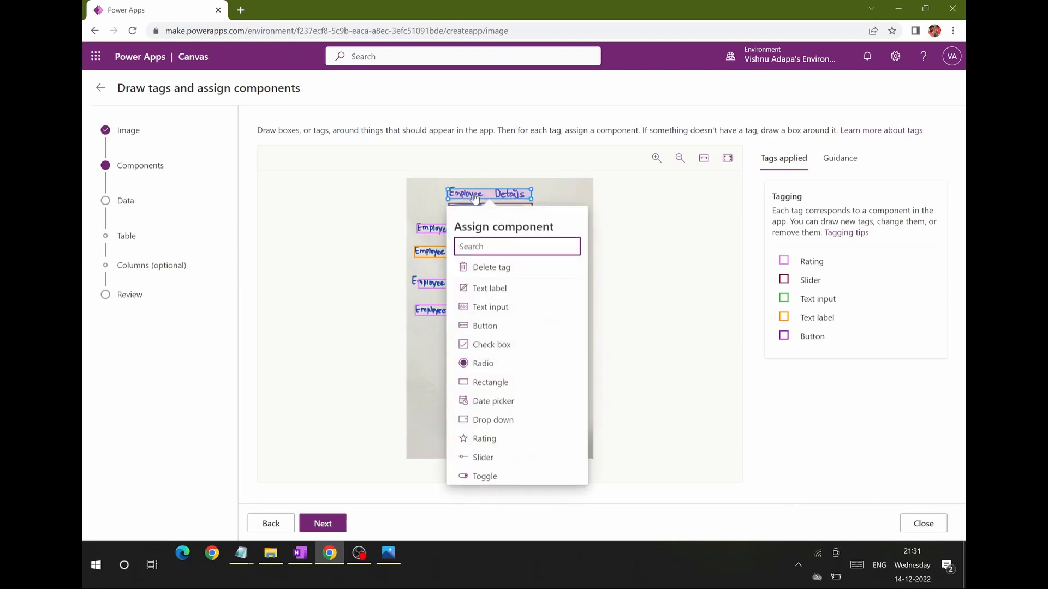
pyautogui.click(504, 288)
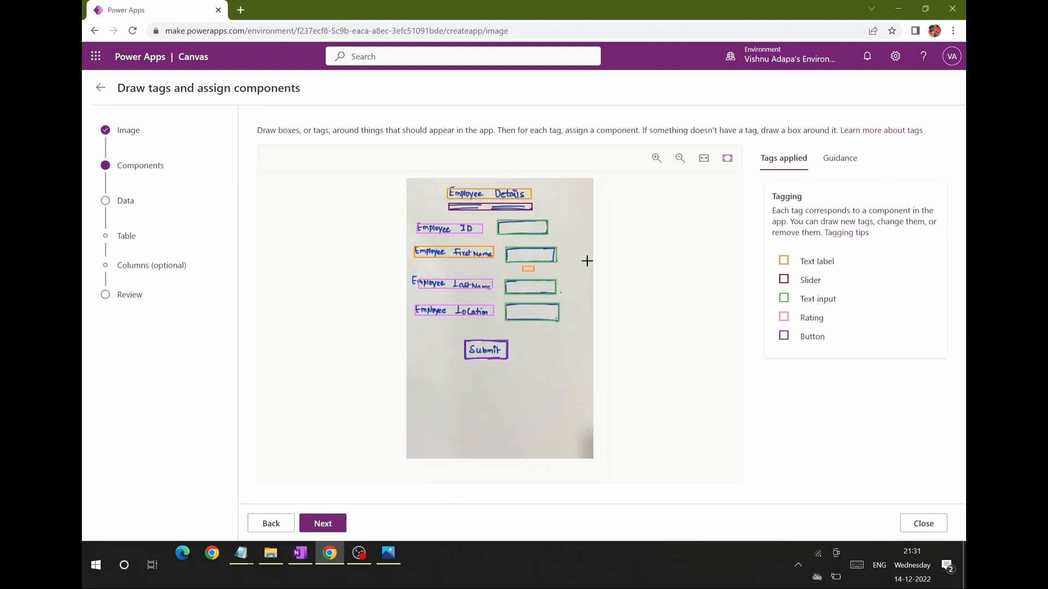
pyautogui.click(441, 233)
pyautogui.click(465, 322)
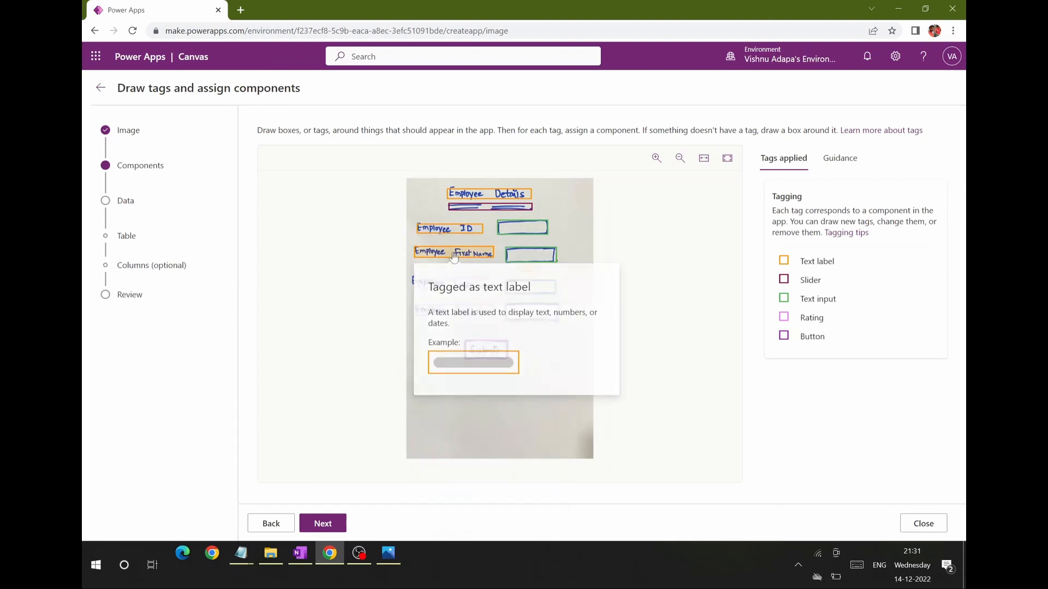
pyautogui.click(453, 256)
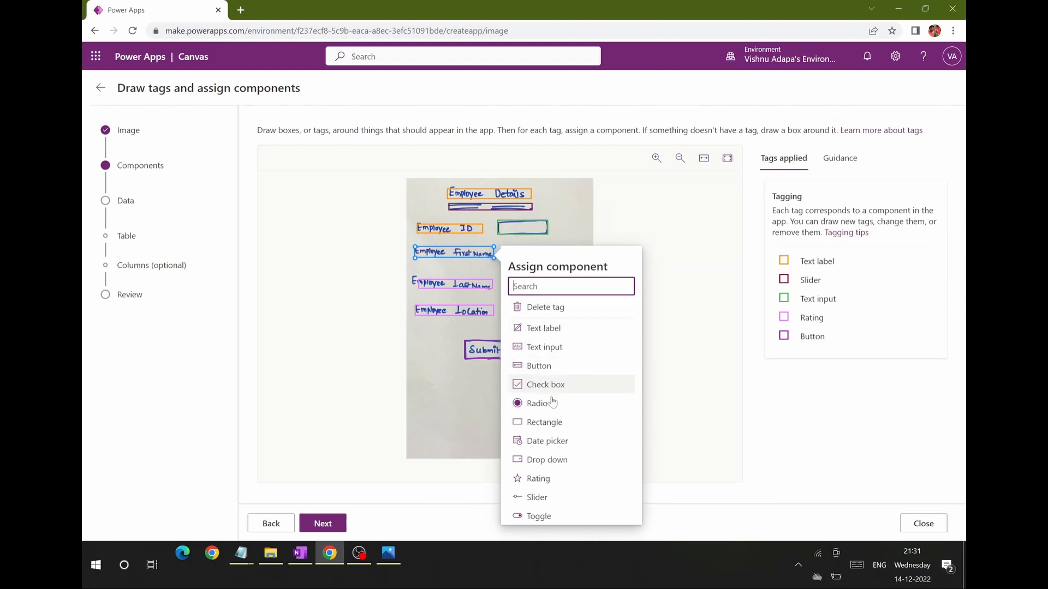
pyautogui.click(568, 333)
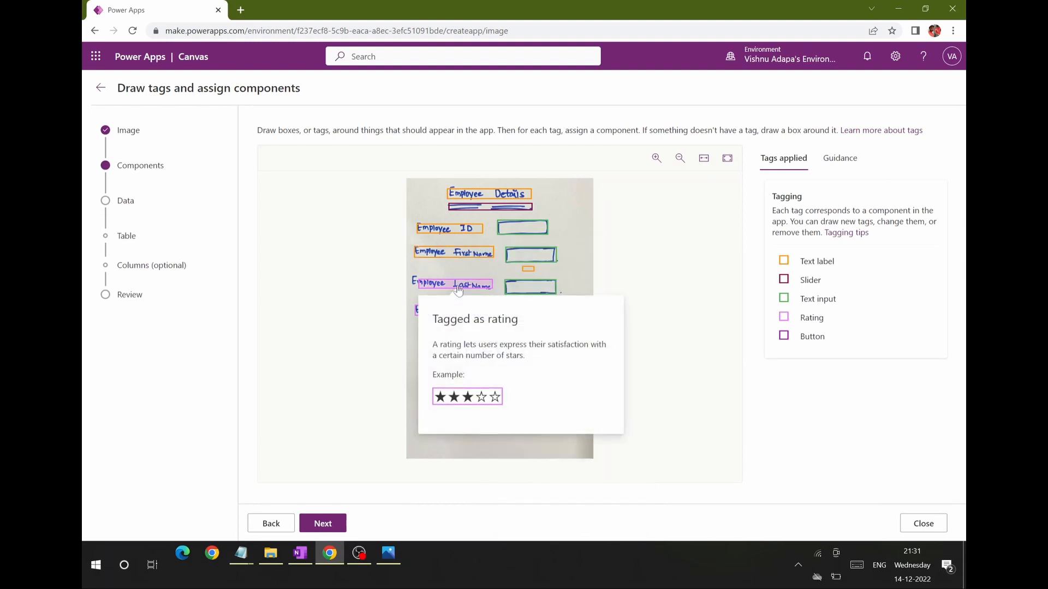
pyautogui.click(457, 290)
pyautogui.click(535, 340)
pyautogui.moveTo(452, 311)
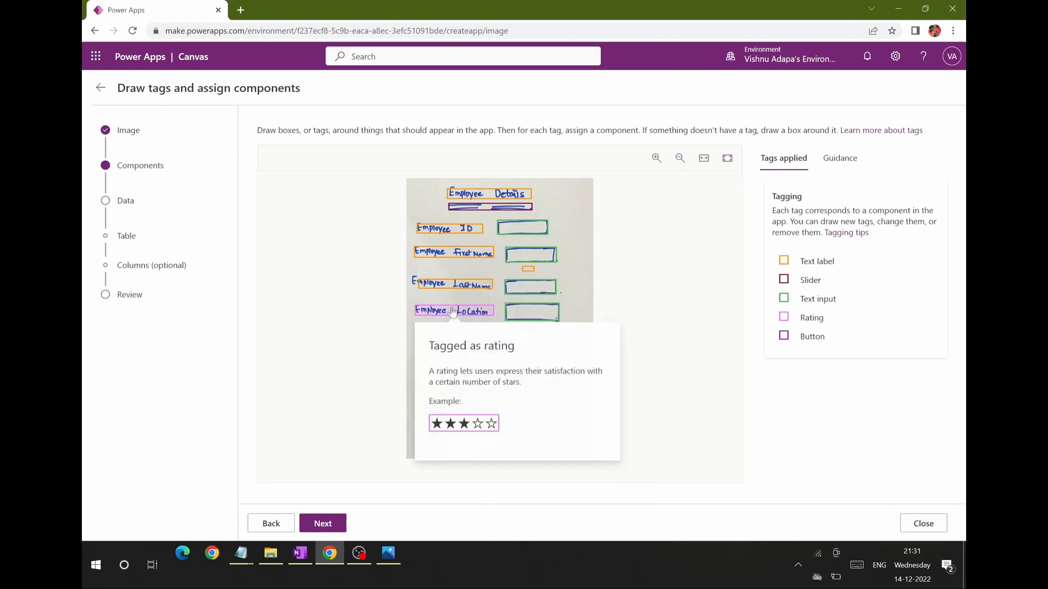
pyautogui.click(450, 311)
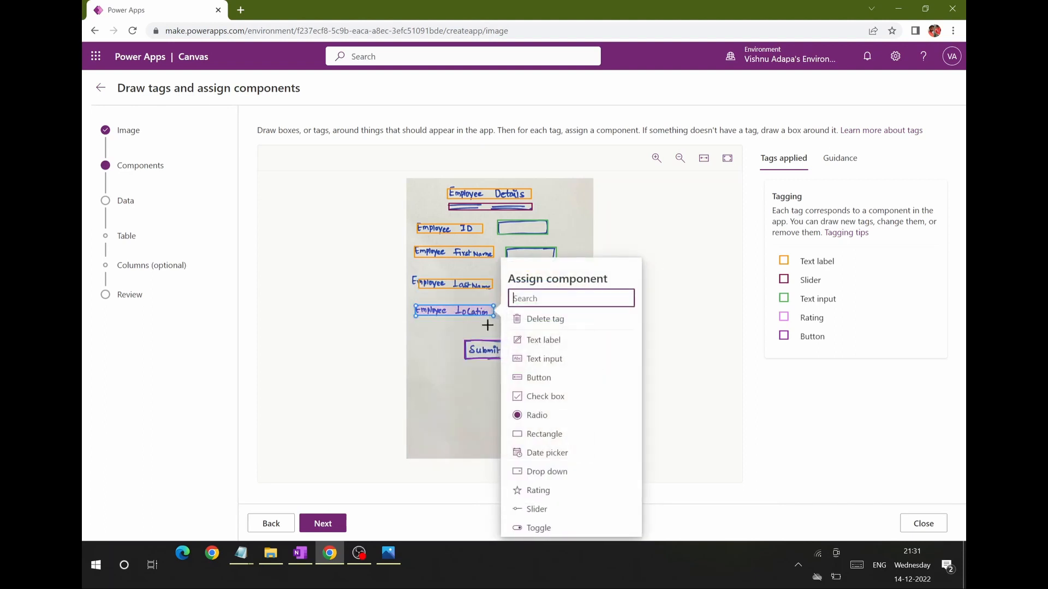
pyautogui.click(542, 338)
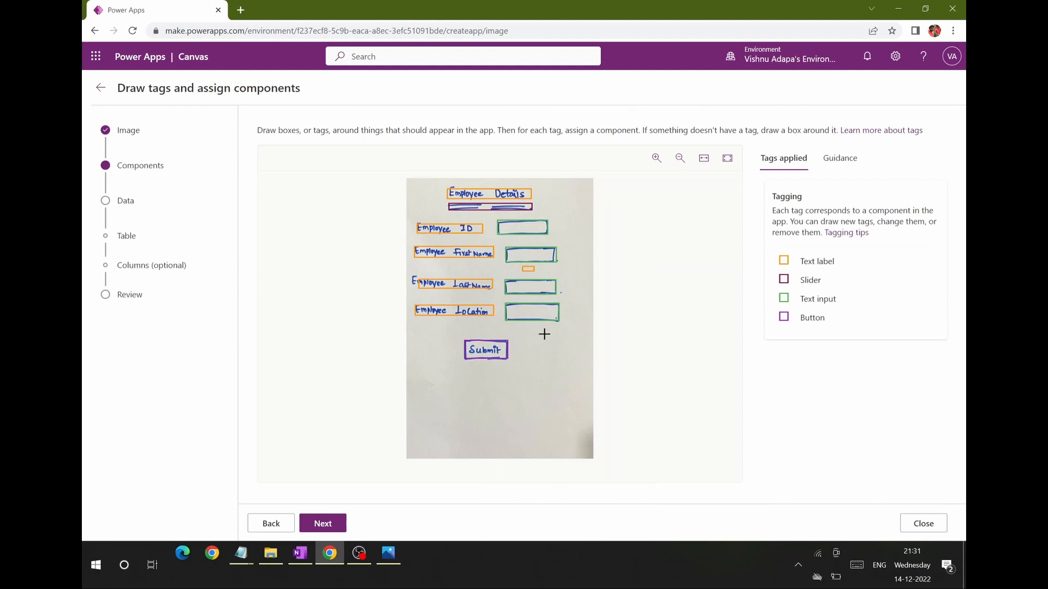
# Step: Assign the Text input component to the four boxes beside the employee ID, first name, last name and location captions
pyautogui.click(532, 234)
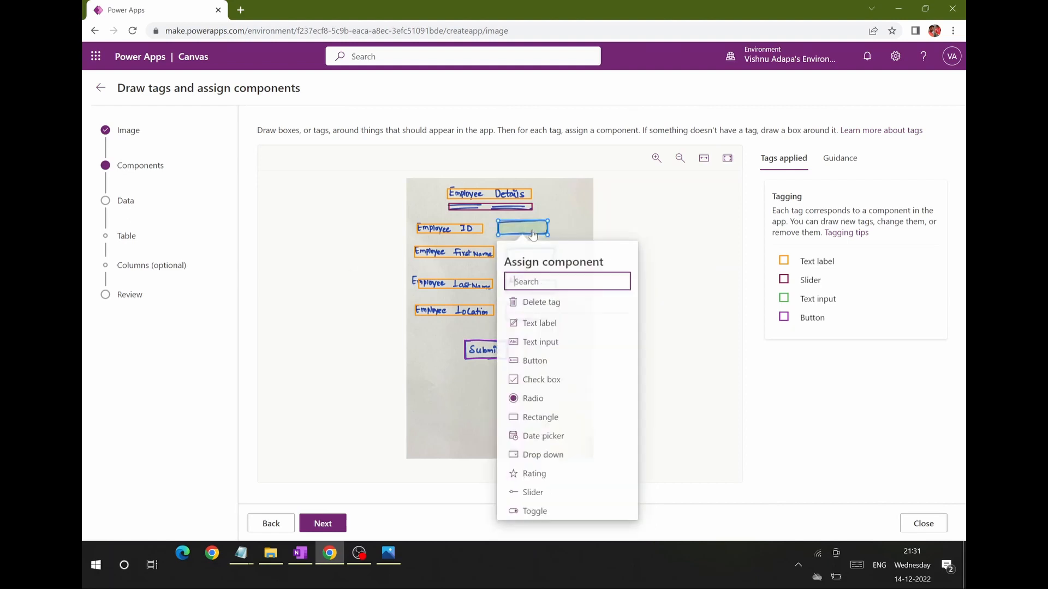
pyautogui.click(550, 342)
pyautogui.click(539, 259)
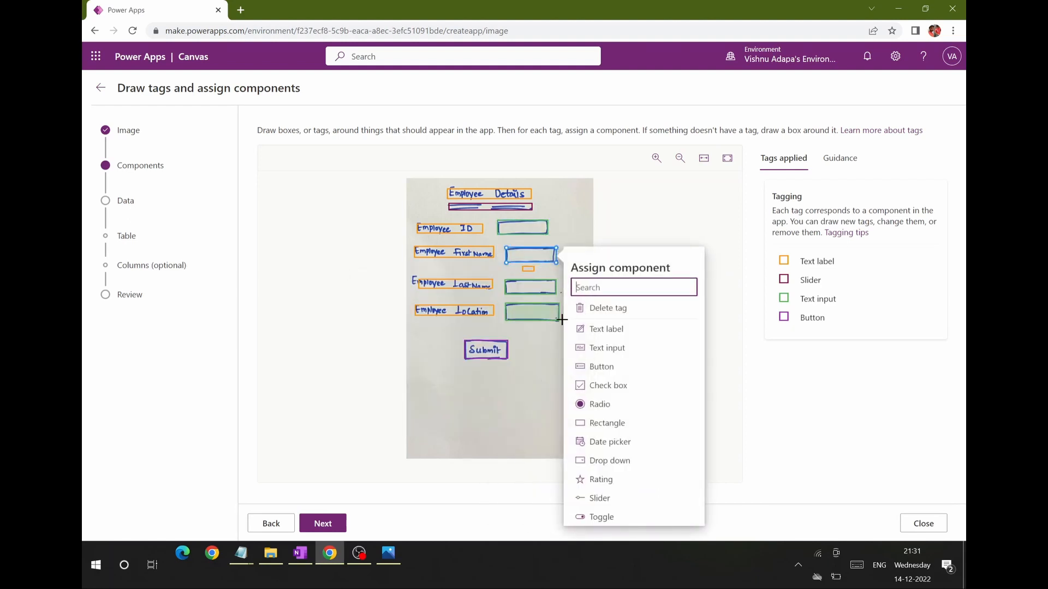
pyautogui.click(582, 347)
pyautogui.click(543, 311)
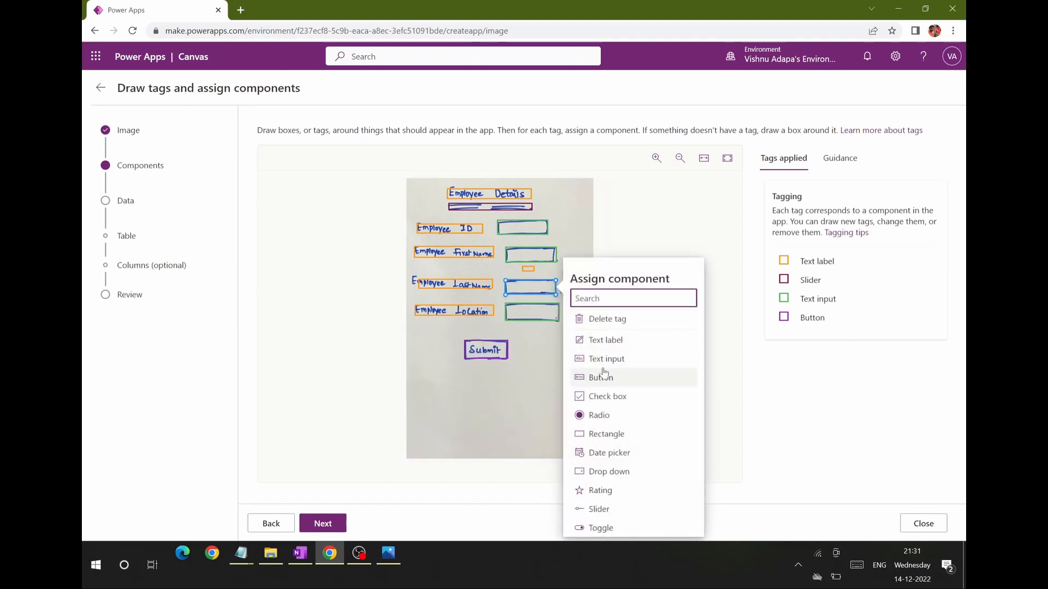
pyautogui.click(592, 358)
pyautogui.click(543, 315)
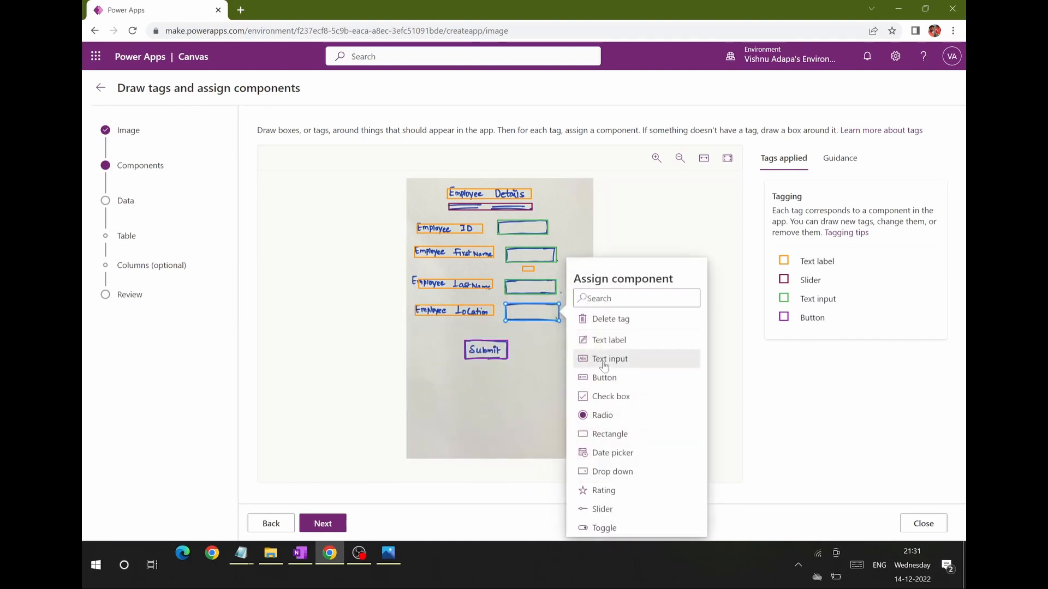
pyautogui.click(594, 358)
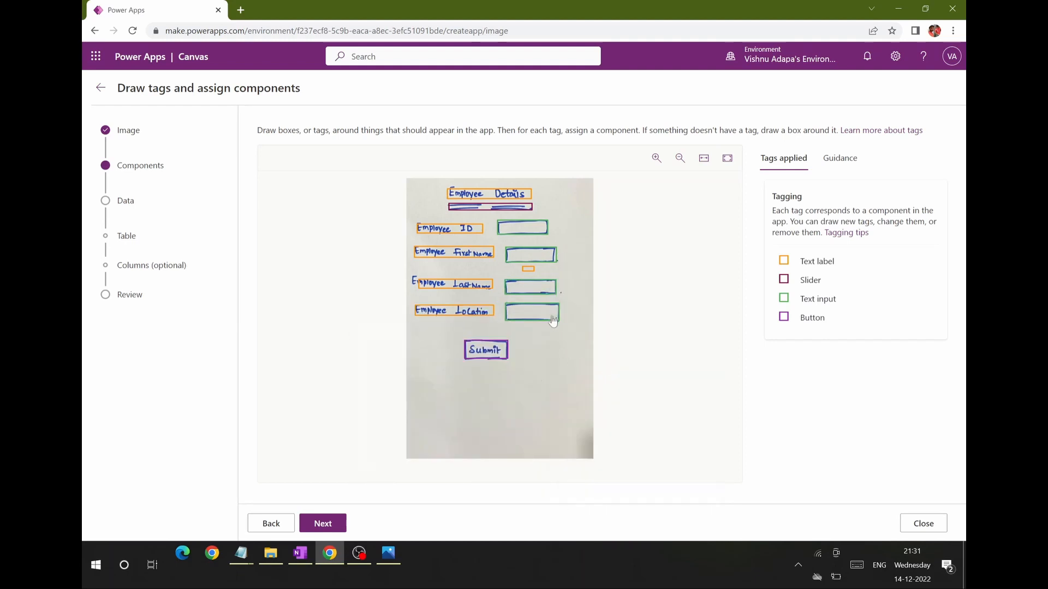
# Step: Delete the stray tag below the first name box and assign the Button component to Submit
pyautogui.click(529, 269)
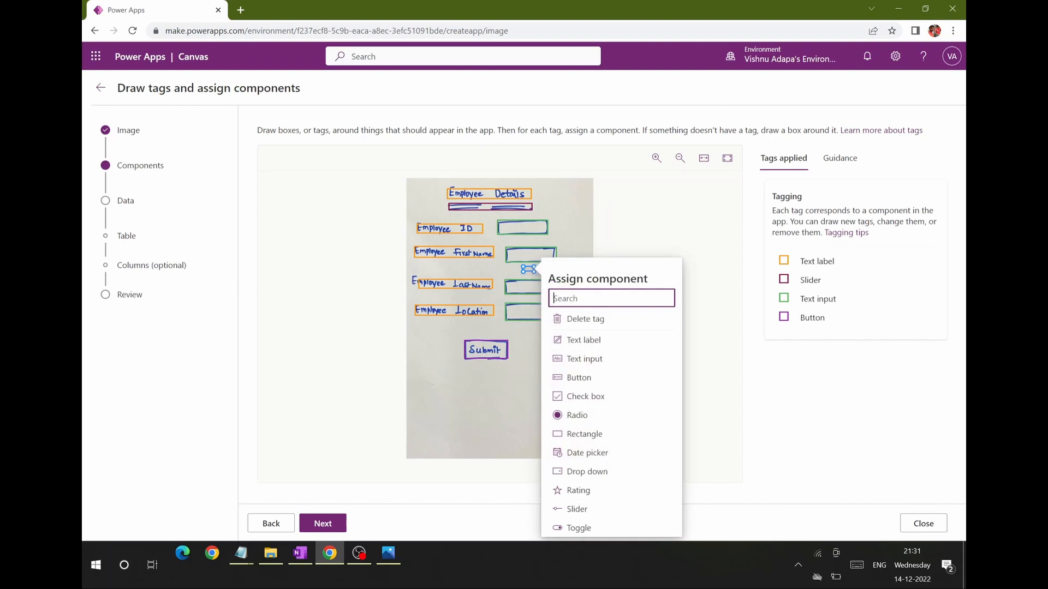
pyautogui.click(576, 322)
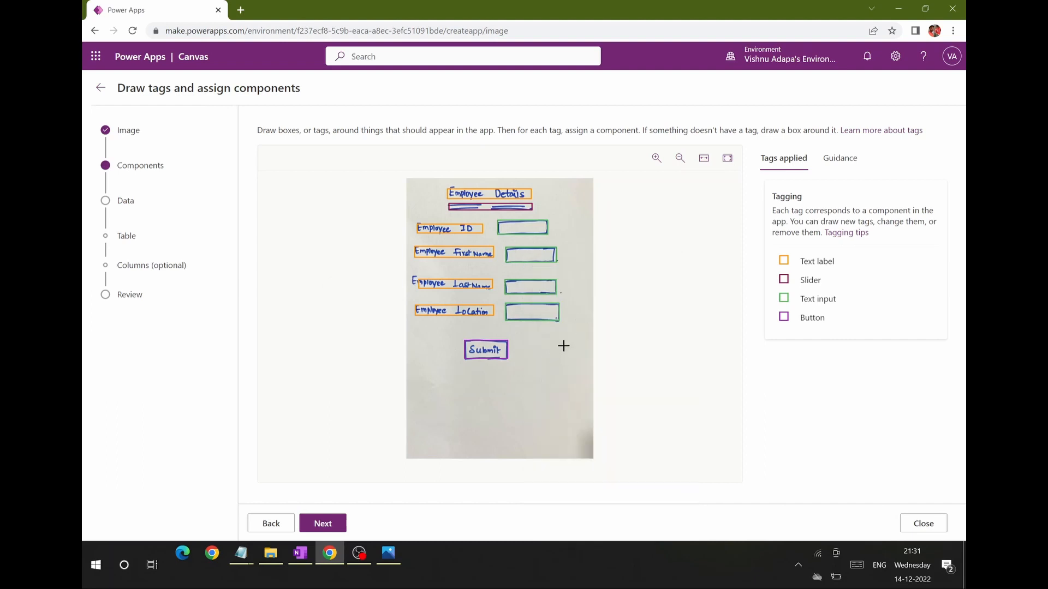
pyautogui.click(491, 351)
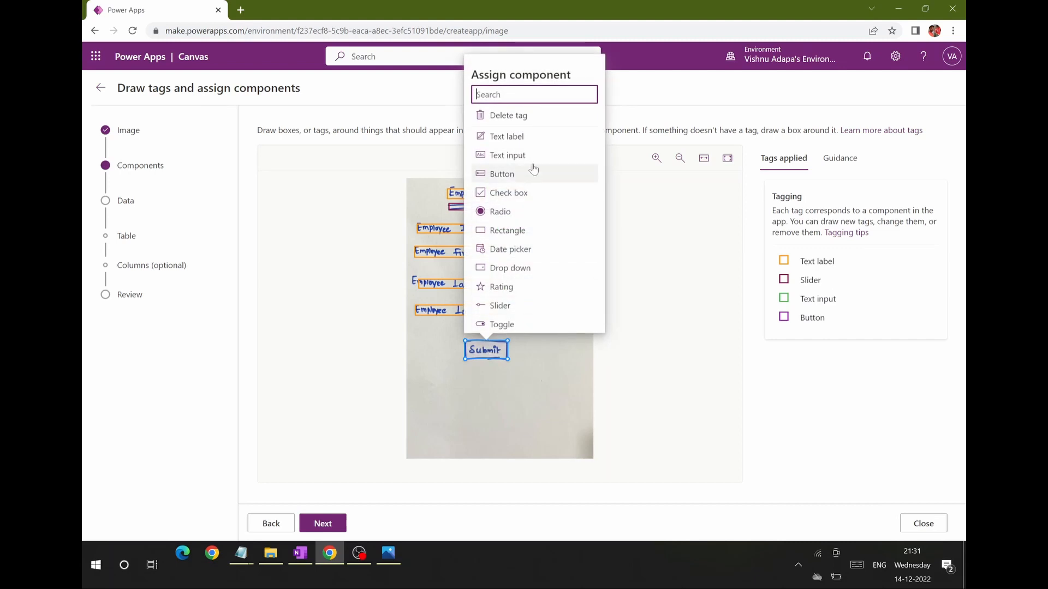
pyautogui.click(516, 175)
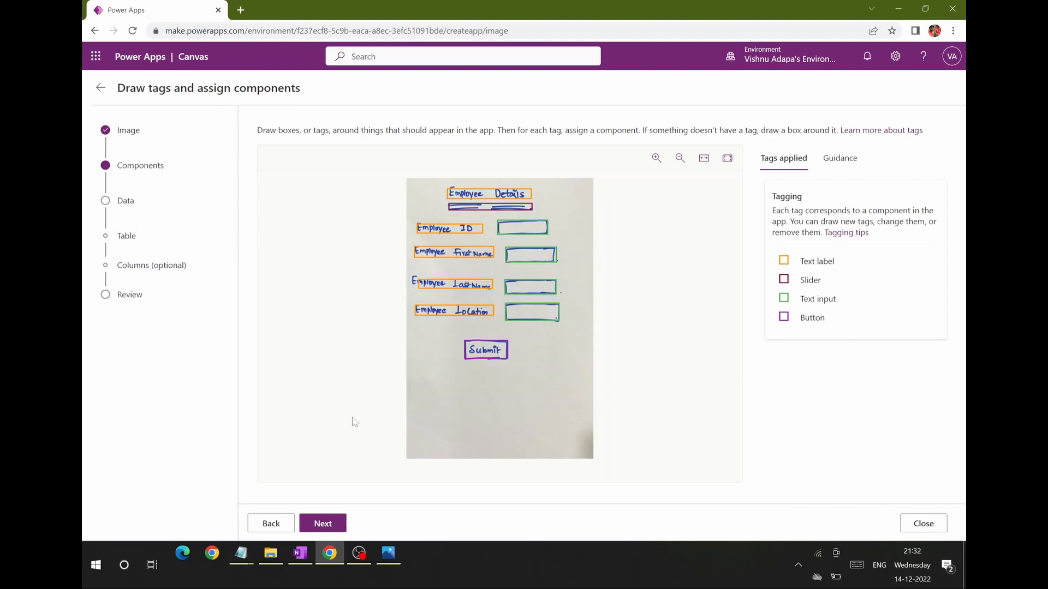
# Step: Accept the component tags and choose to store the app's data in a new Dataverse table
pyautogui.click(323, 523)
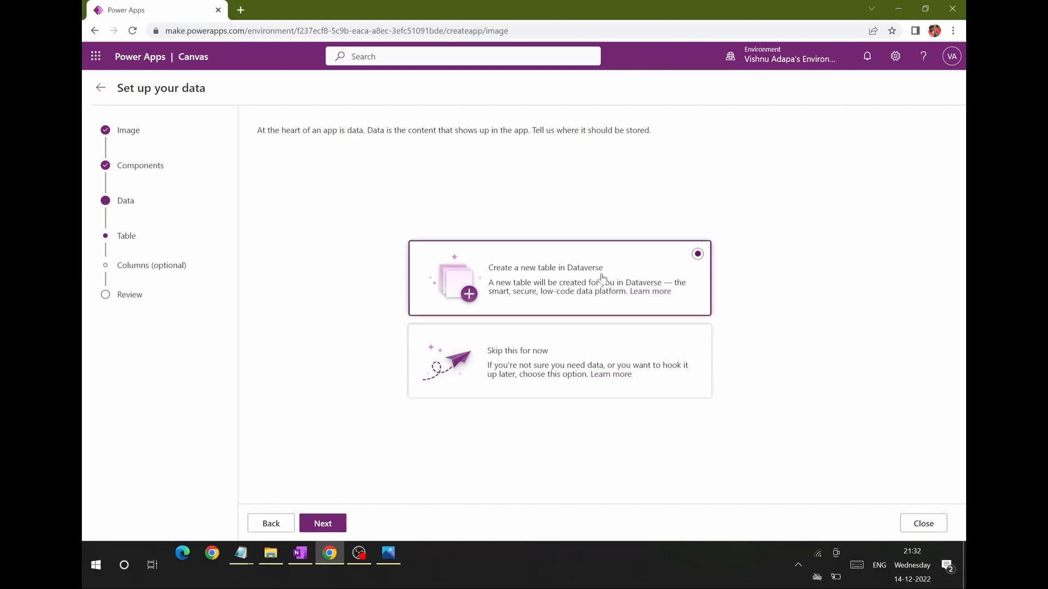
pyautogui.click(339, 522)
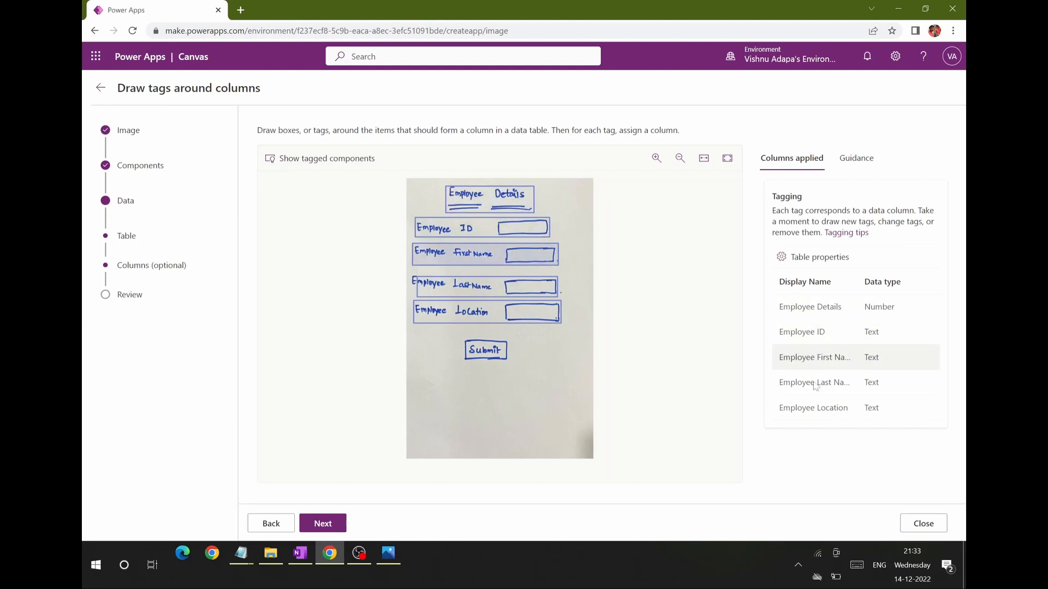
# Step: Accept the tagged columns and save the TestImage2App table properties with Employee ID as the primary name column
pyautogui.click(879, 309)
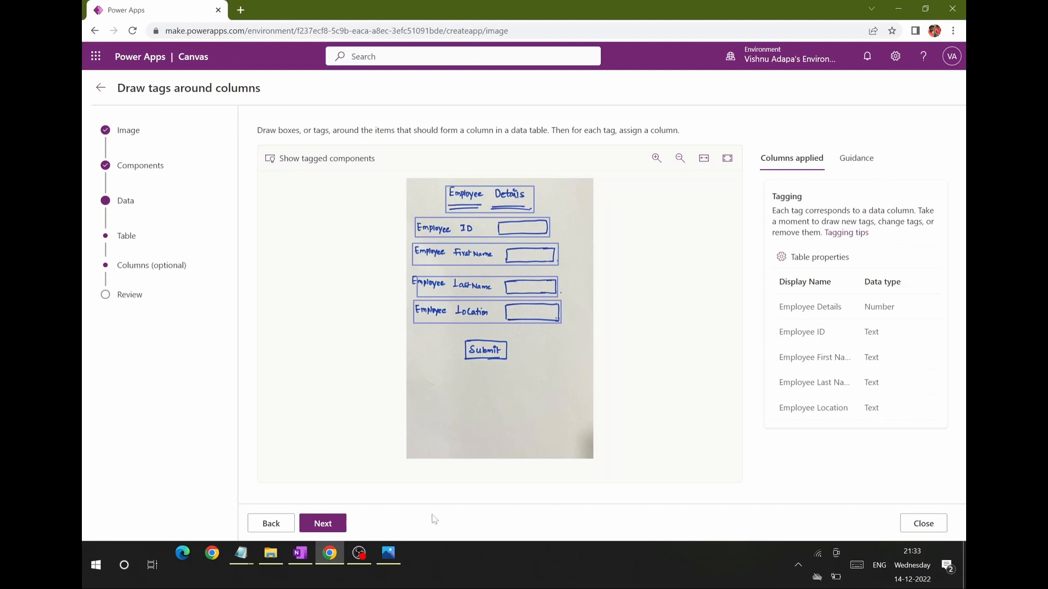
pyautogui.click(322, 522)
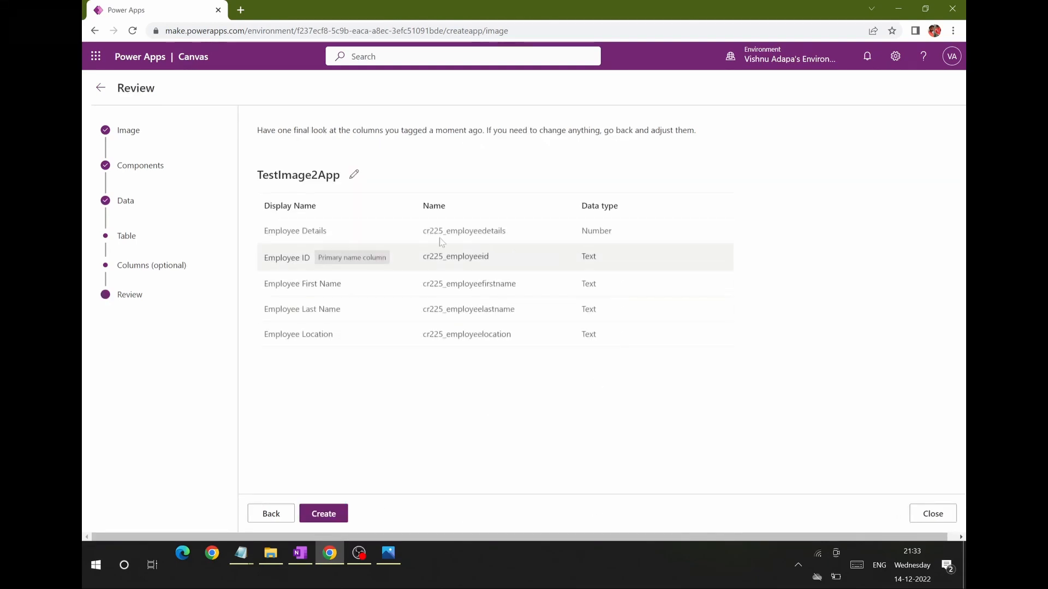
pyautogui.click(354, 175)
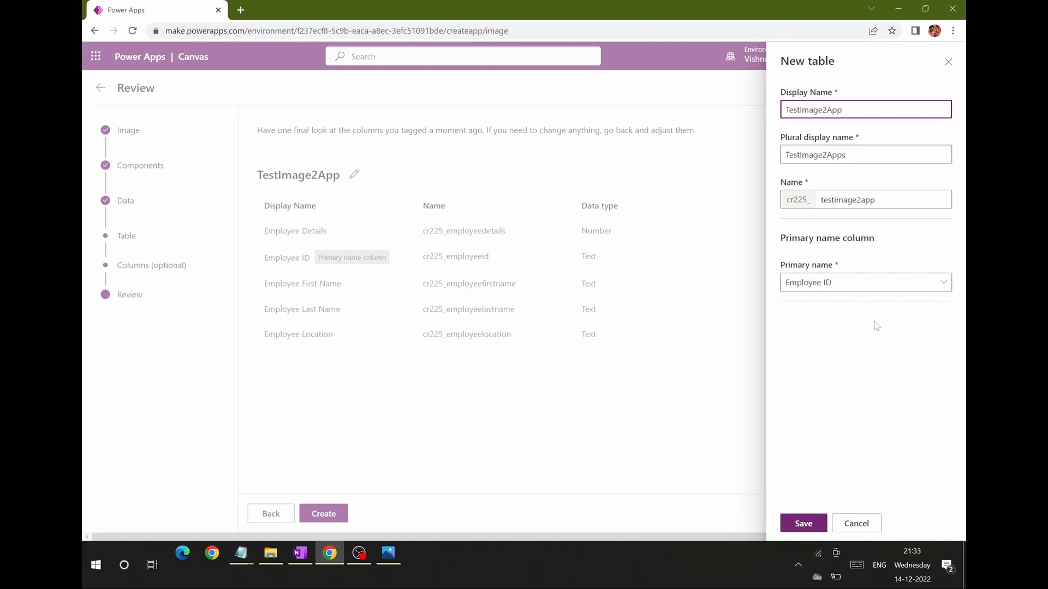
pyautogui.click(939, 285)
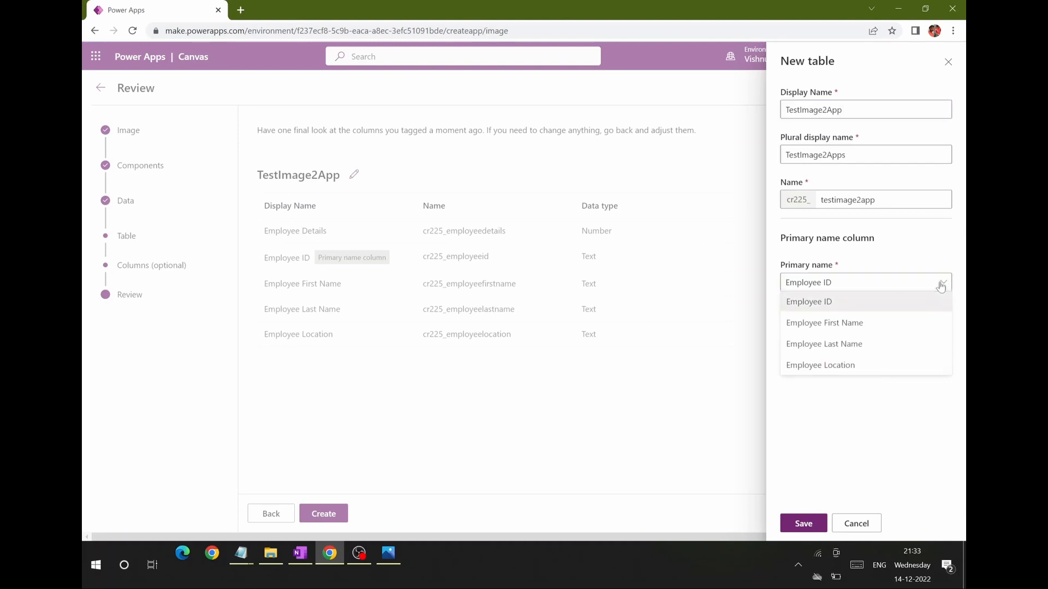
pyautogui.click(901, 455)
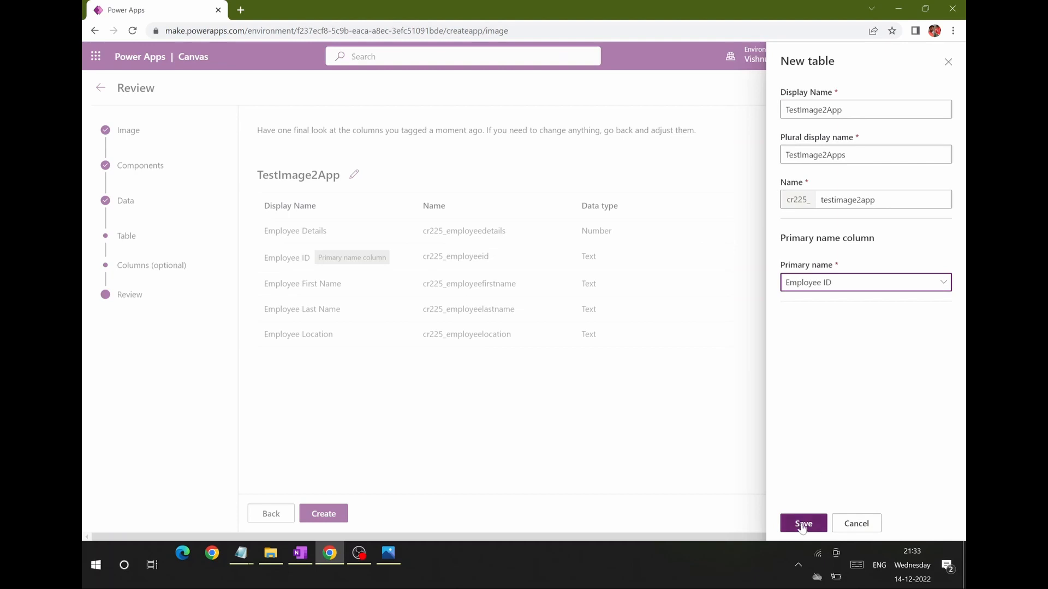
pyautogui.click(802, 523)
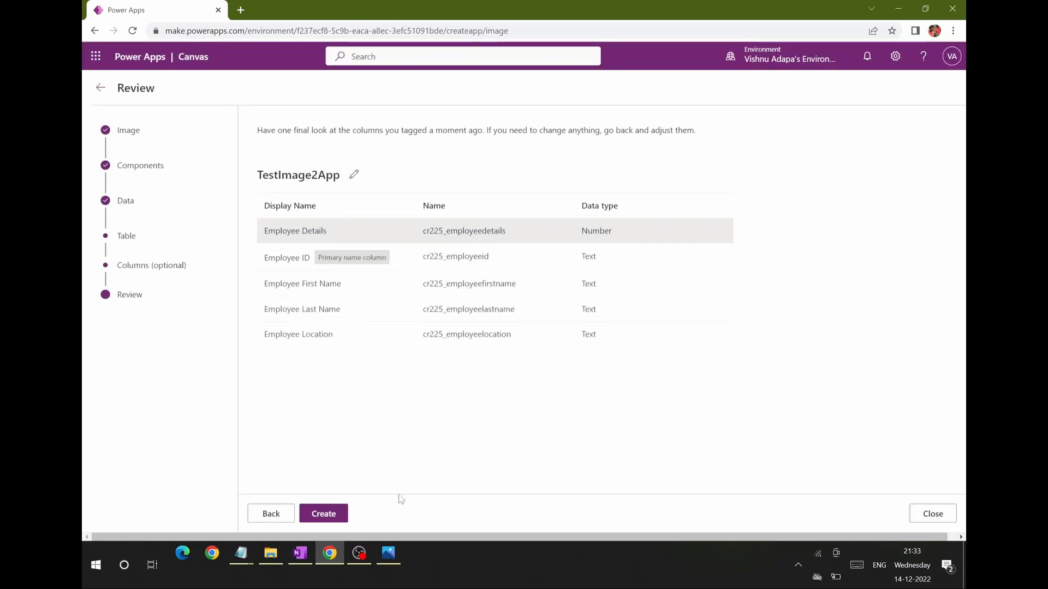
# Step: Create the app with its new table and skip the Power Apps Studio welcome
pyautogui.click(323, 513)
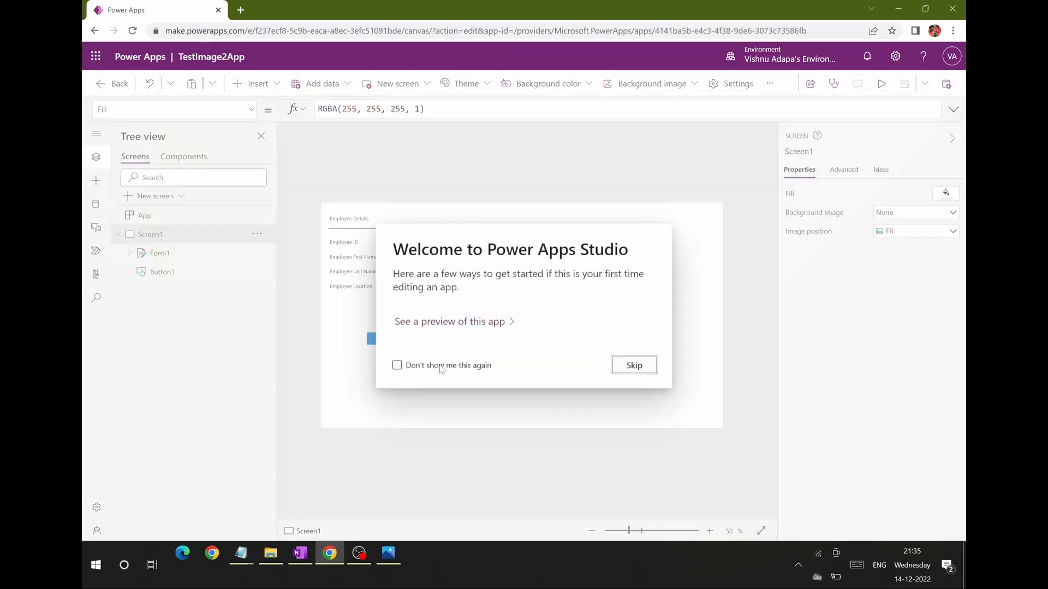
pyautogui.click(635, 372)
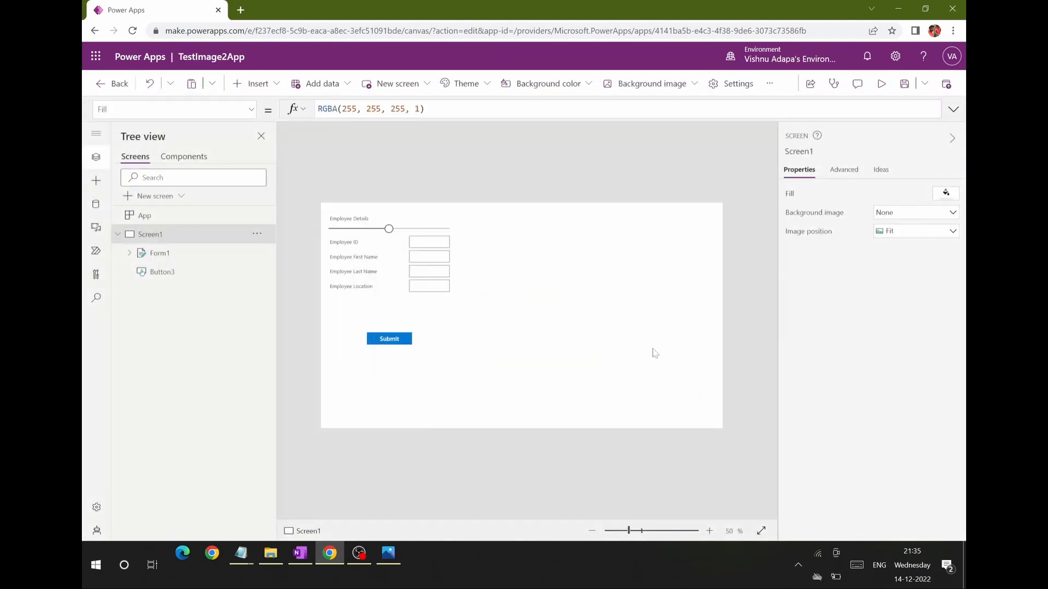
# Step: Inspect the generated form's Employee Details, ID, First Name, Last Name and Location cards and the app's connected data source
pyautogui.click(367, 245)
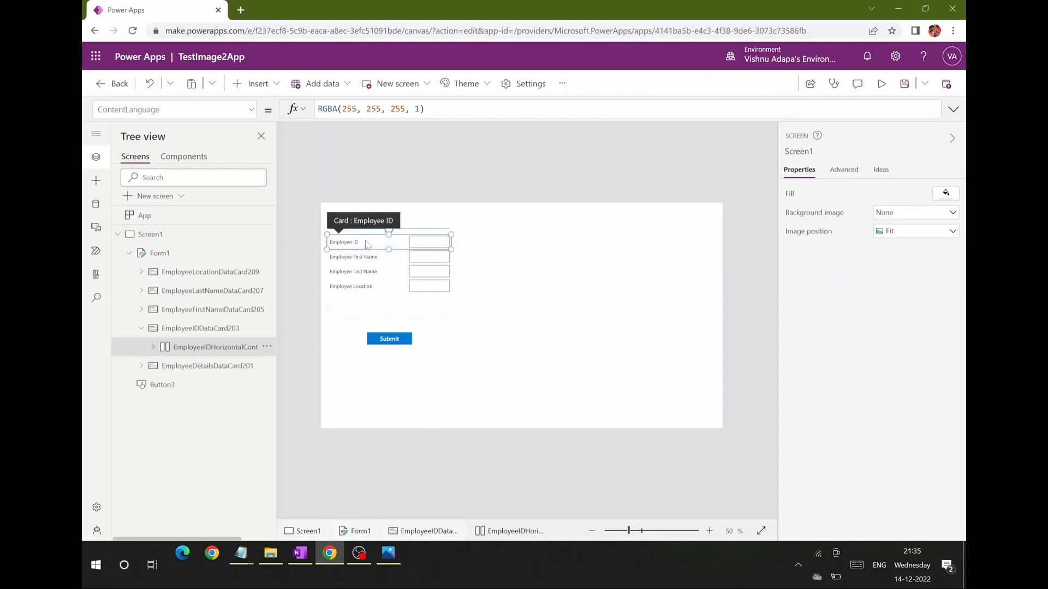
pyautogui.click(491, 268)
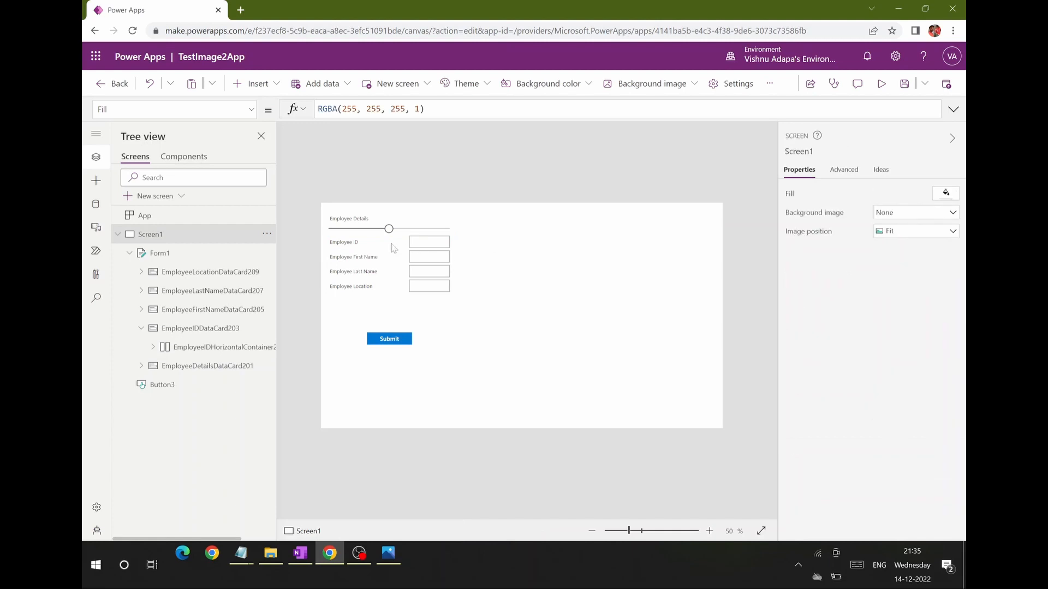
pyautogui.click(352, 225)
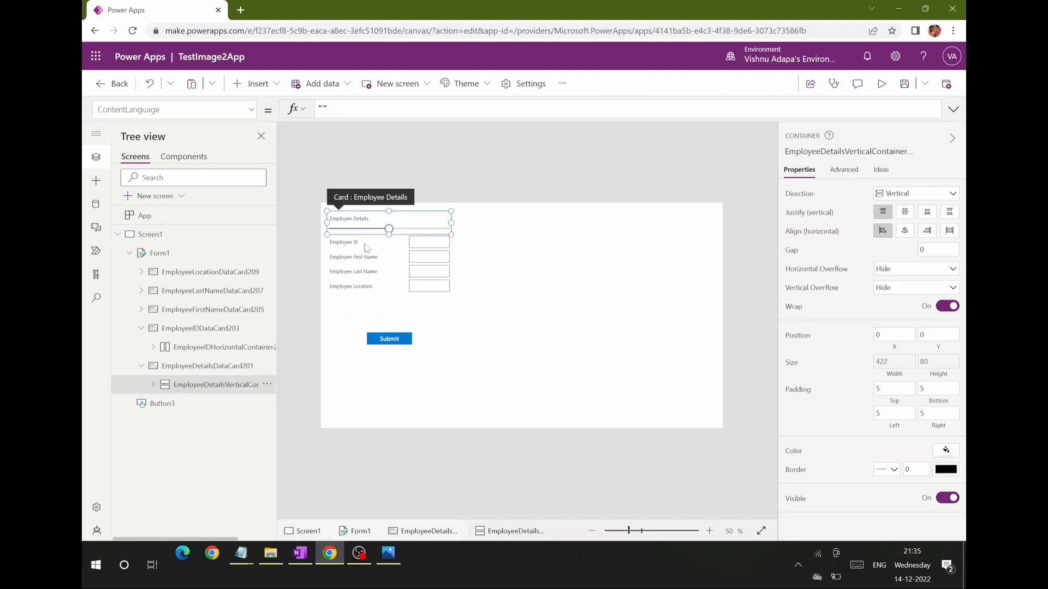
pyautogui.click(367, 245)
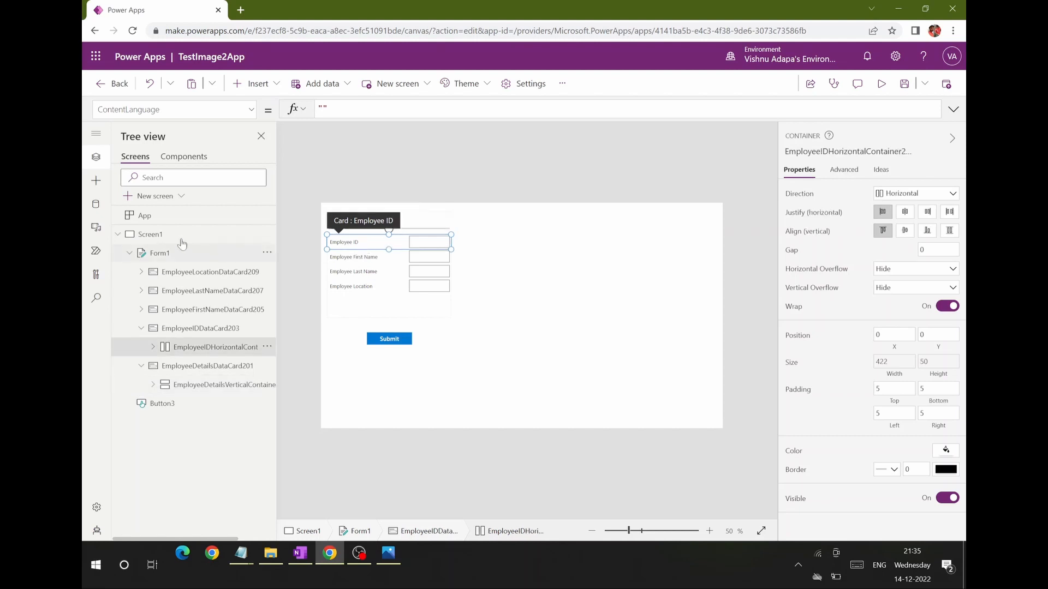
pyautogui.click(96, 204)
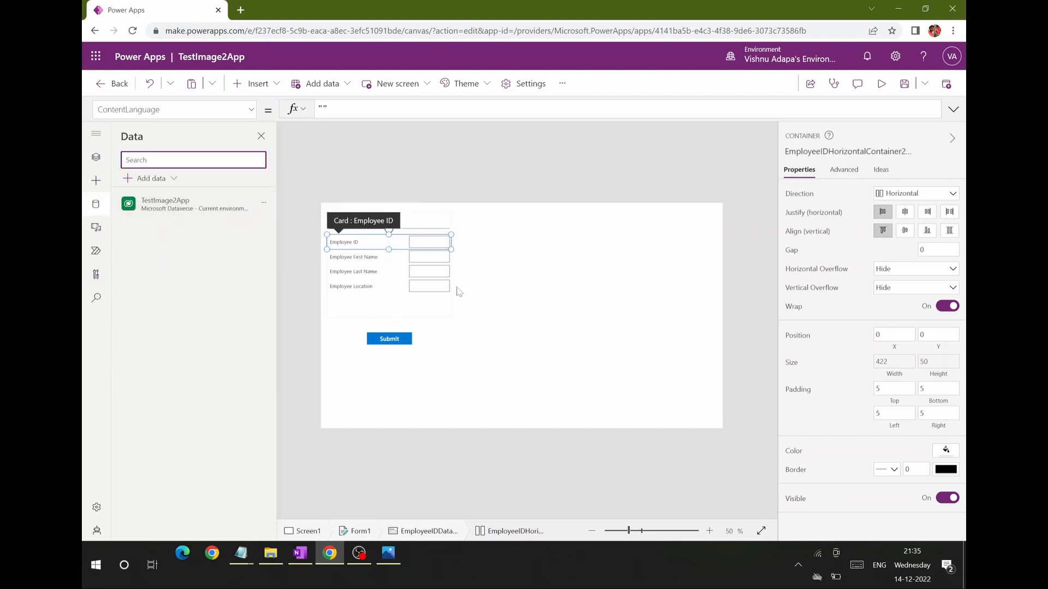
pyautogui.click(429, 258)
pyautogui.click(426, 276)
pyautogui.click(426, 285)
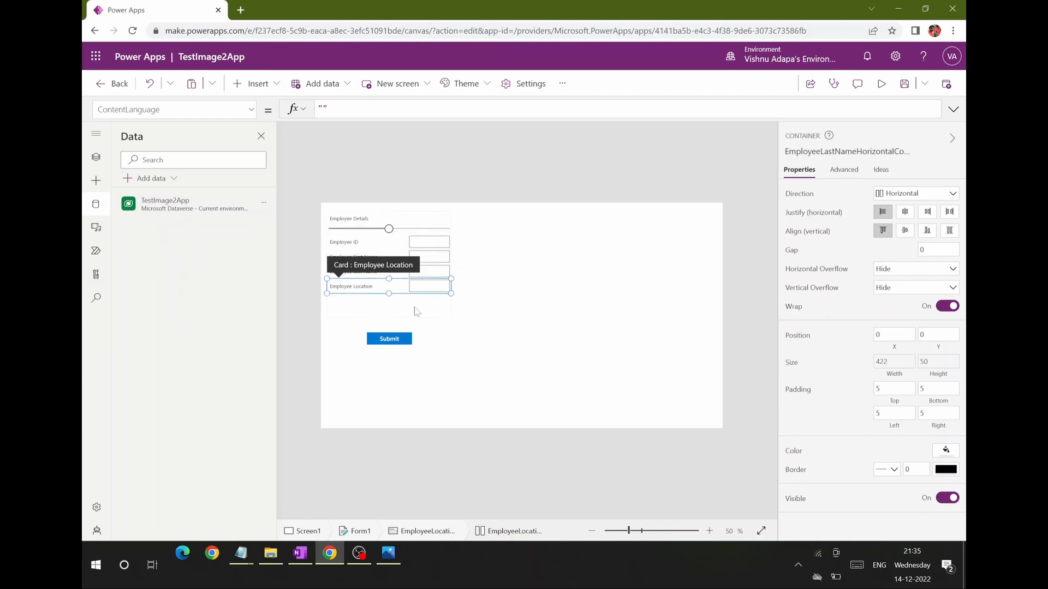
# Step: Check the OnSelect formula of the Submit button and examine the slider in the Employee Details card
pyautogui.click(391, 339)
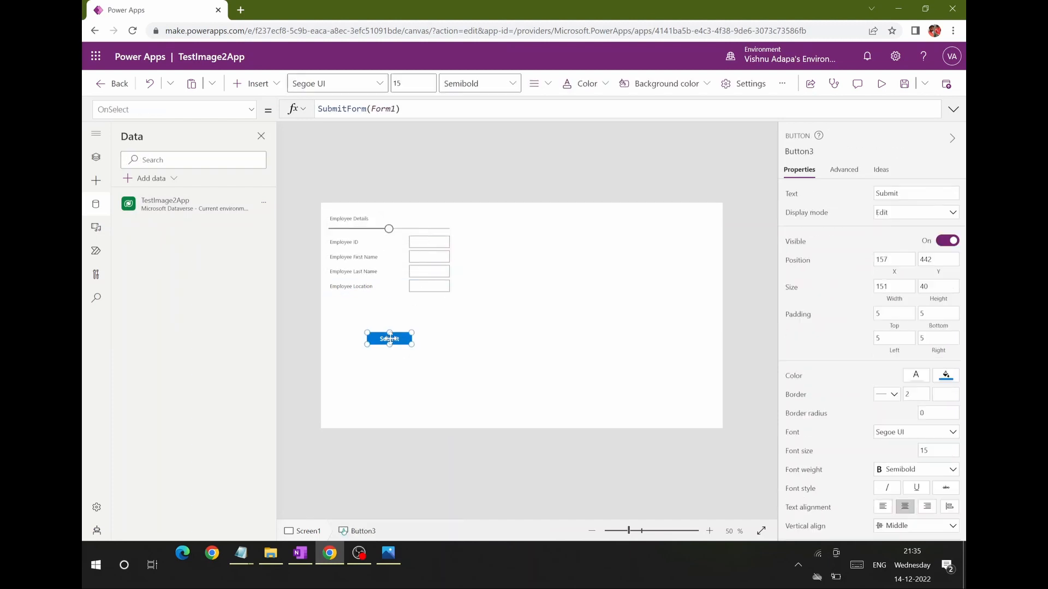
pyautogui.click(409, 112)
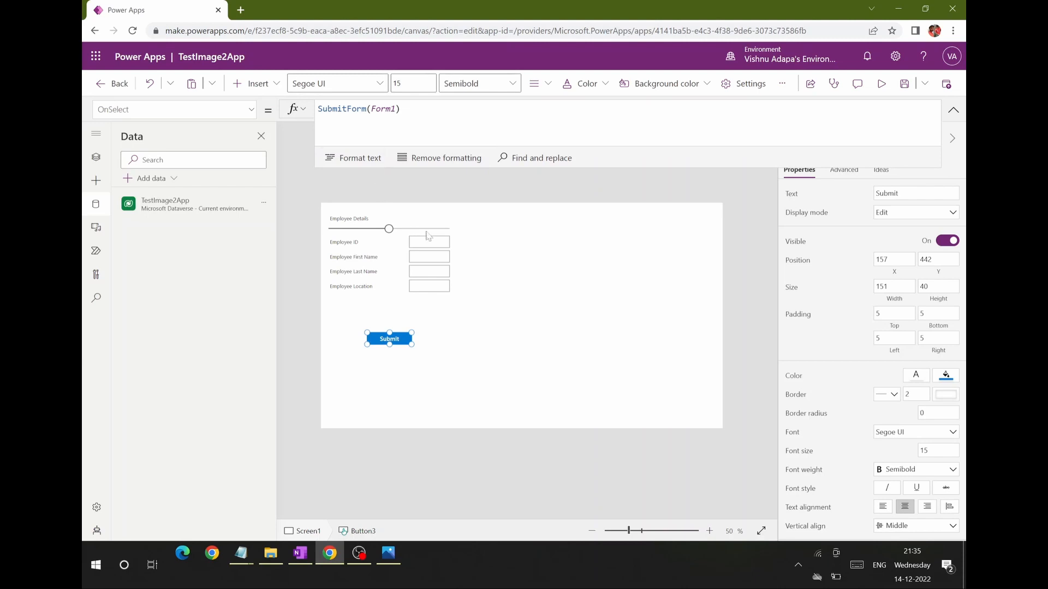
pyautogui.moveTo(540, 171); pyautogui.dragTo(541, 177)
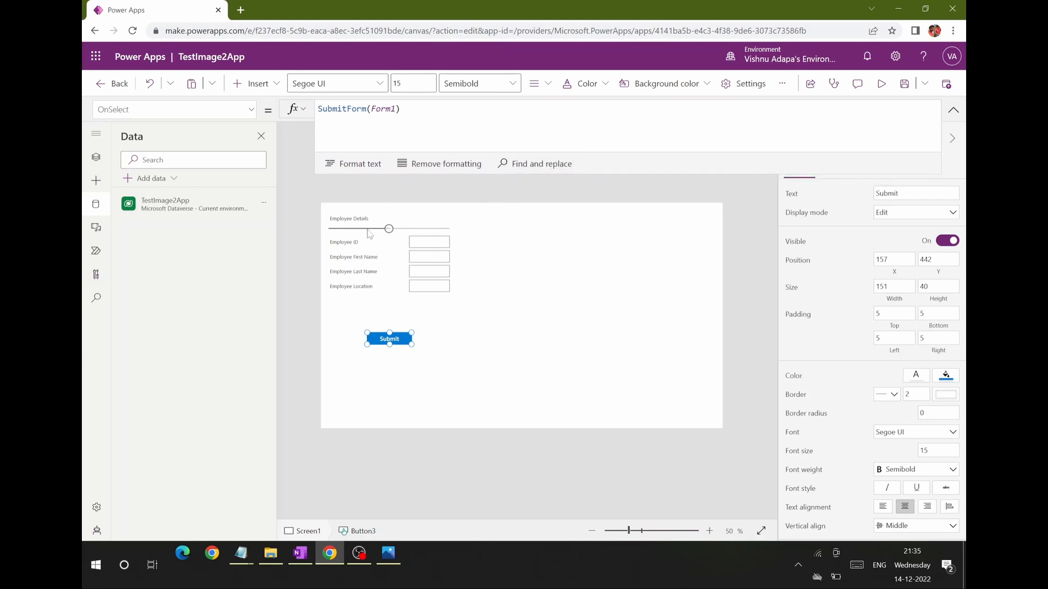
pyautogui.click(386, 228)
pyautogui.click(472, 218)
pyautogui.click(412, 229)
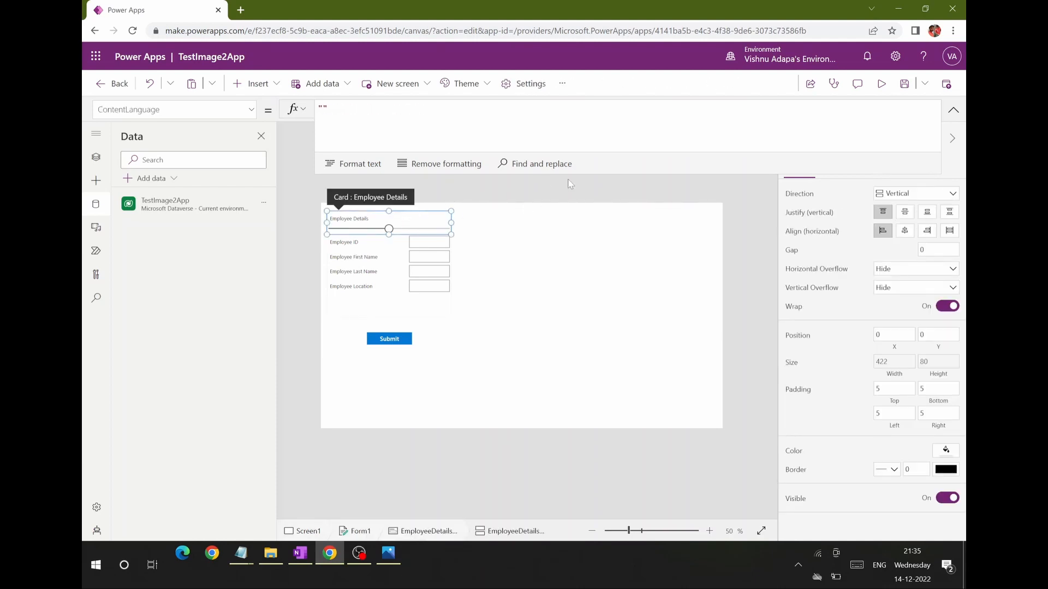
pyautogui.moveTo(577, 173); pyautogui.dragTo(578, 136)
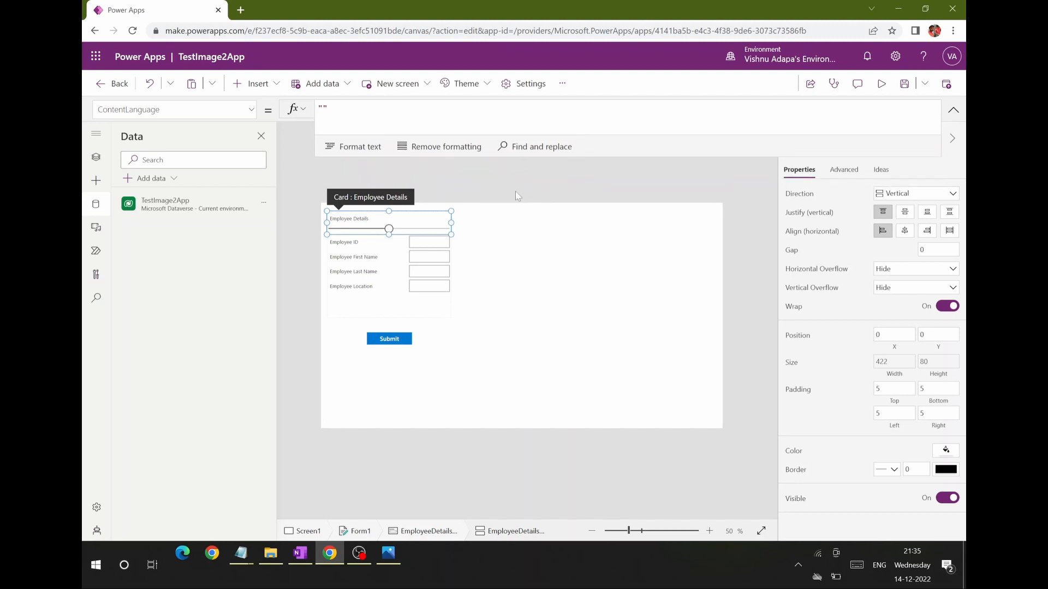
pyautogui.click(514, 189)
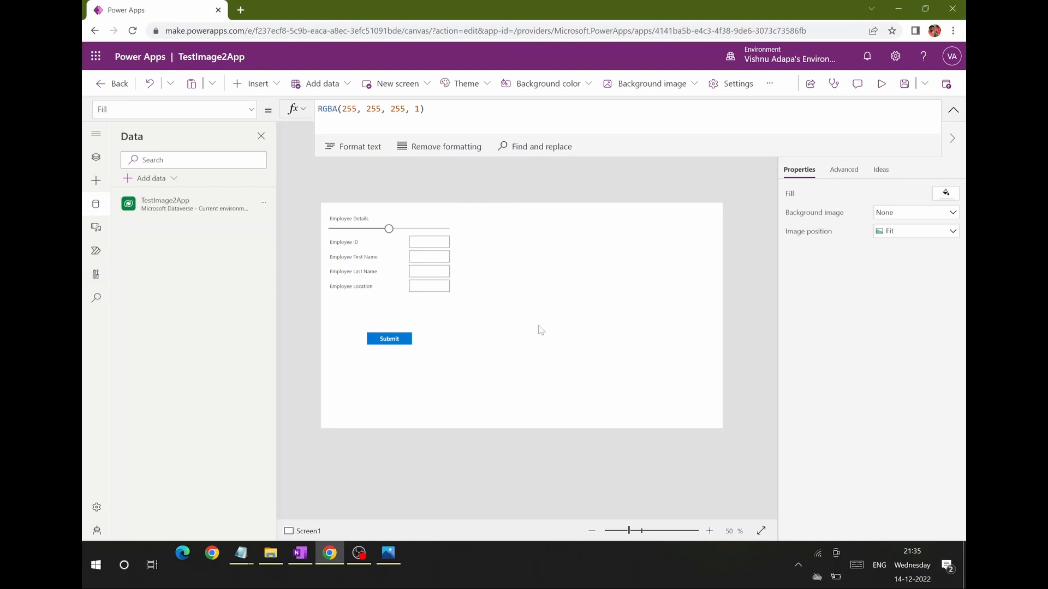
# Step: Preview the app, submit a test record with an employee ID, first name 123, last name 1213 and location 113, and close the preview
pyautogui.click(881, 84)
pyautogui.click(333, 154)
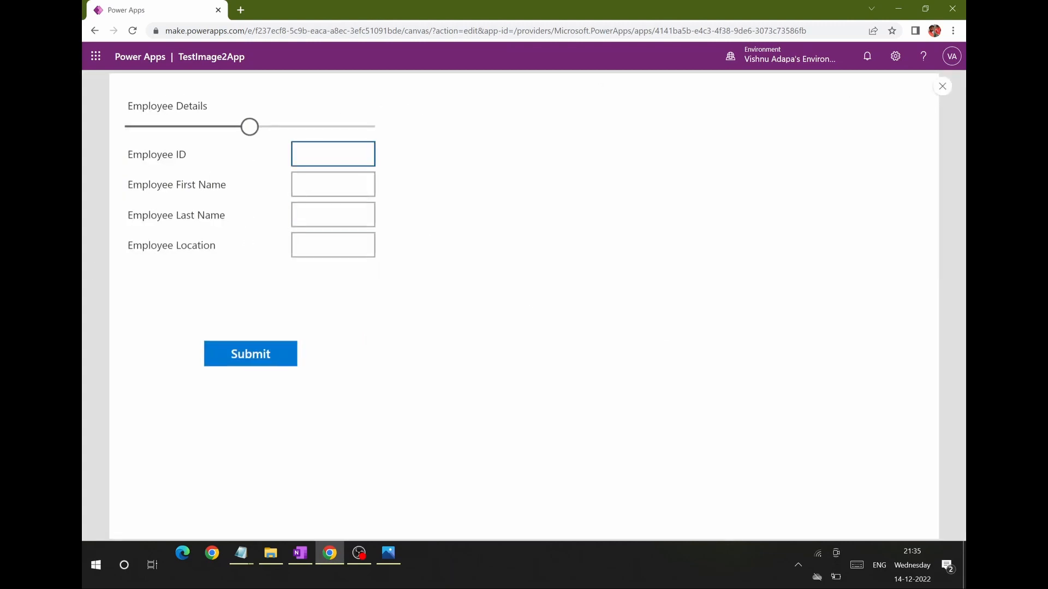
pyautogui.press('Tab')
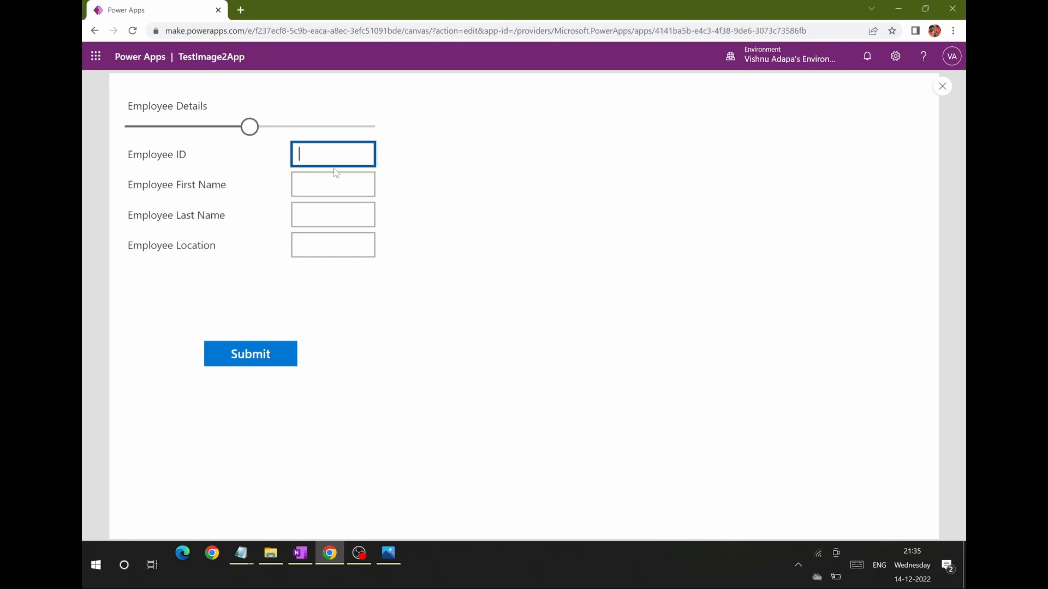
pyautogui.write('123')
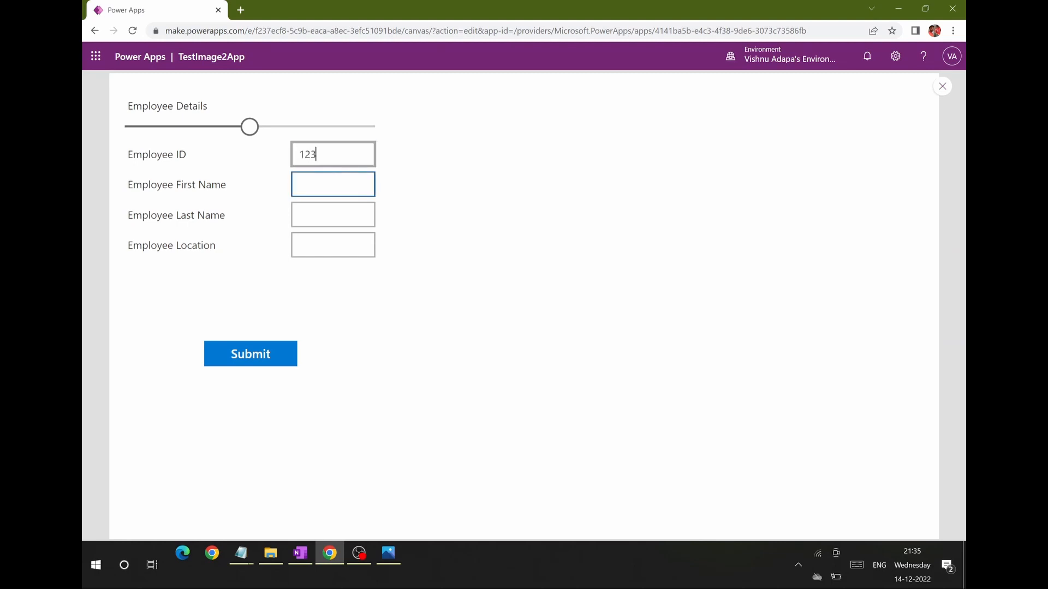
pyautogui.press('Tab')
pyautogui.write('123')
pyautogui.press('Tab')
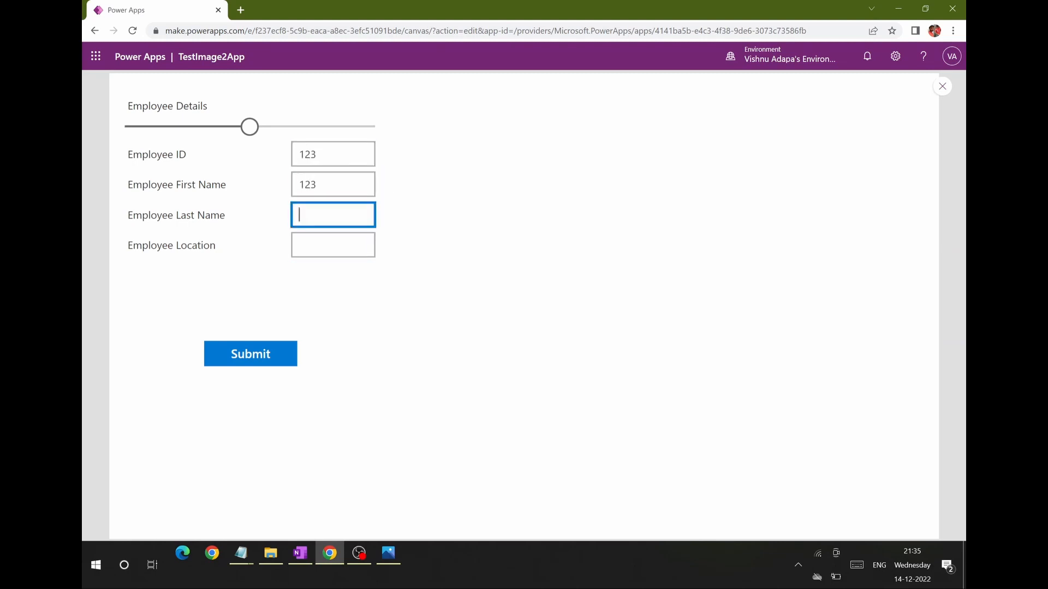
pyautogui.write('1213')
pyautogui.press('Tab')
pyautogui.write('113')
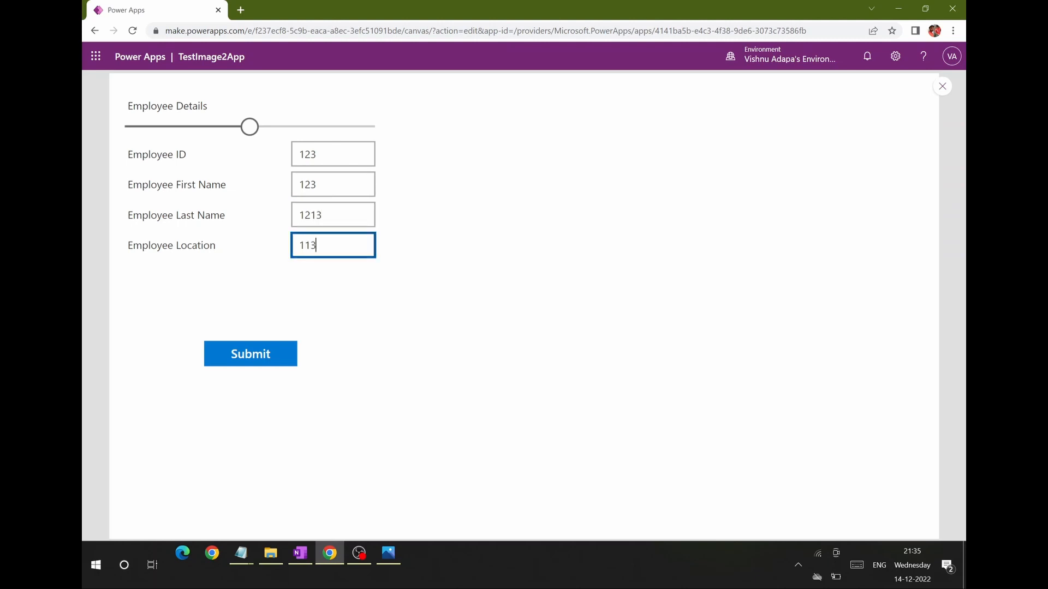
pyautogui.click(250, 362)
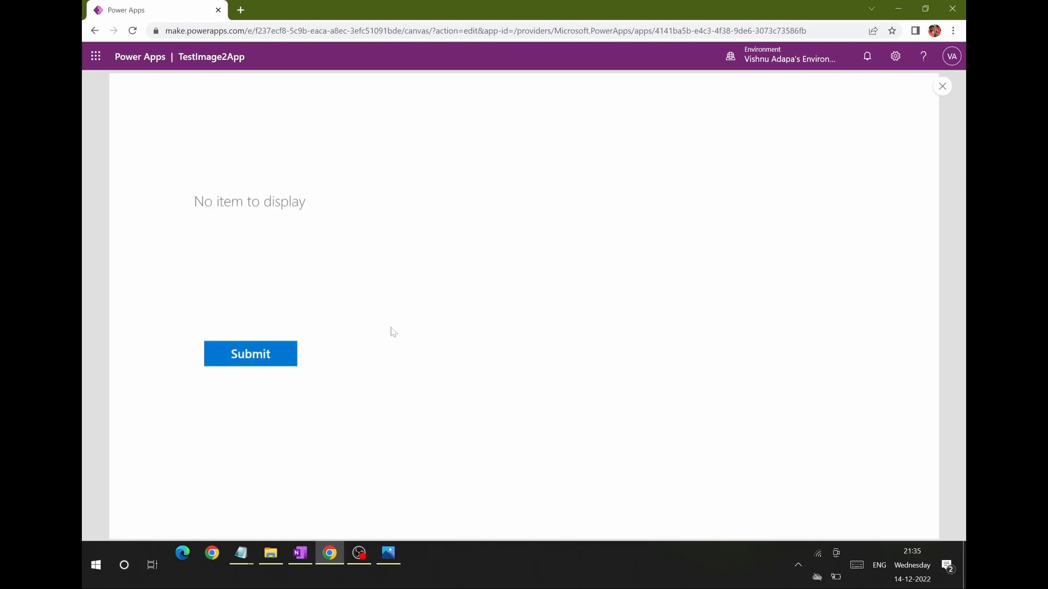
pyautogui.click(941, 87)
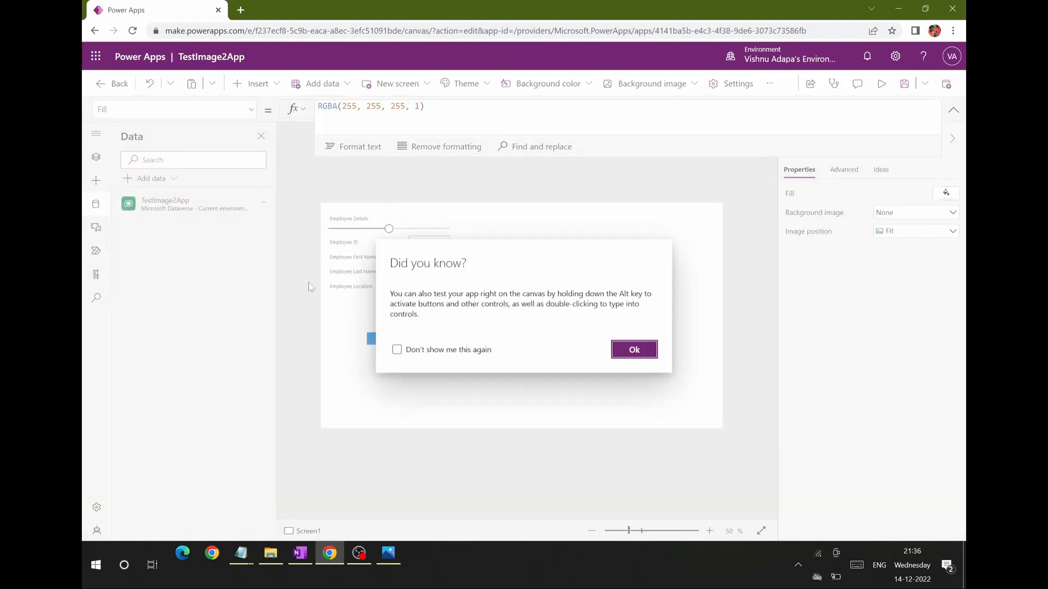
# Step: Load make.powerapps.com in a new browser tab and open the TestImage2App table from the Dataverse tables
pyautogui.click(240, 11)
pyautogui.write('make.powerapps.com')
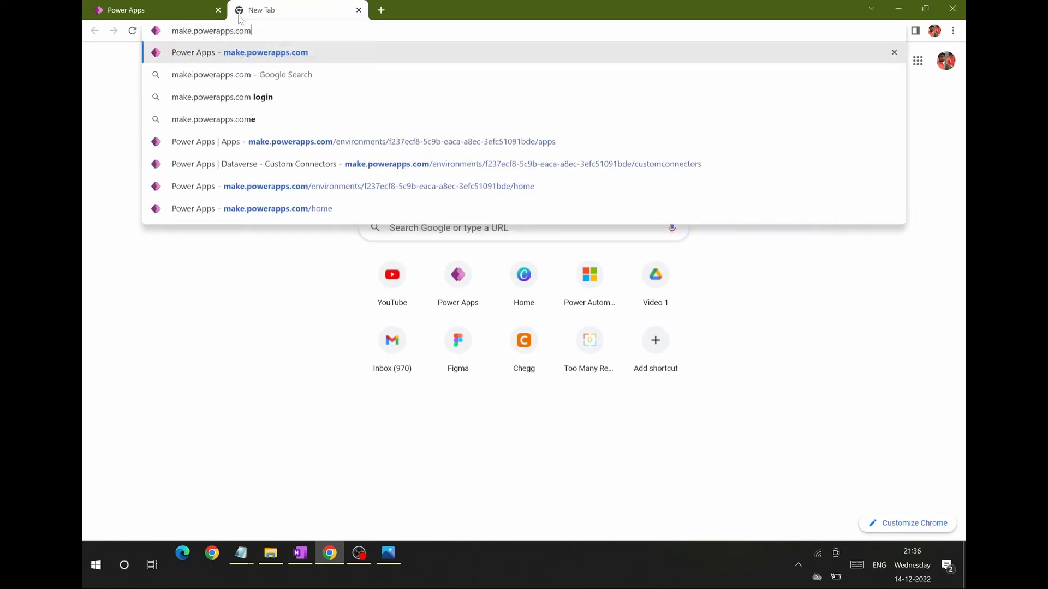
pyautogui.press('Return')
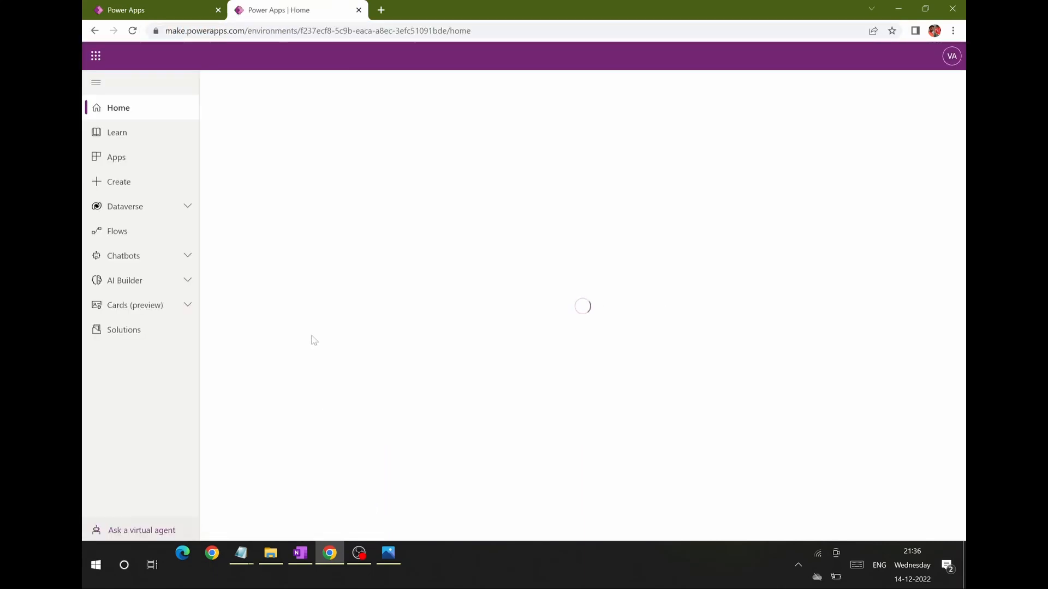
pyautogui.click(140, 205)
pyautogui.click(119, 231)
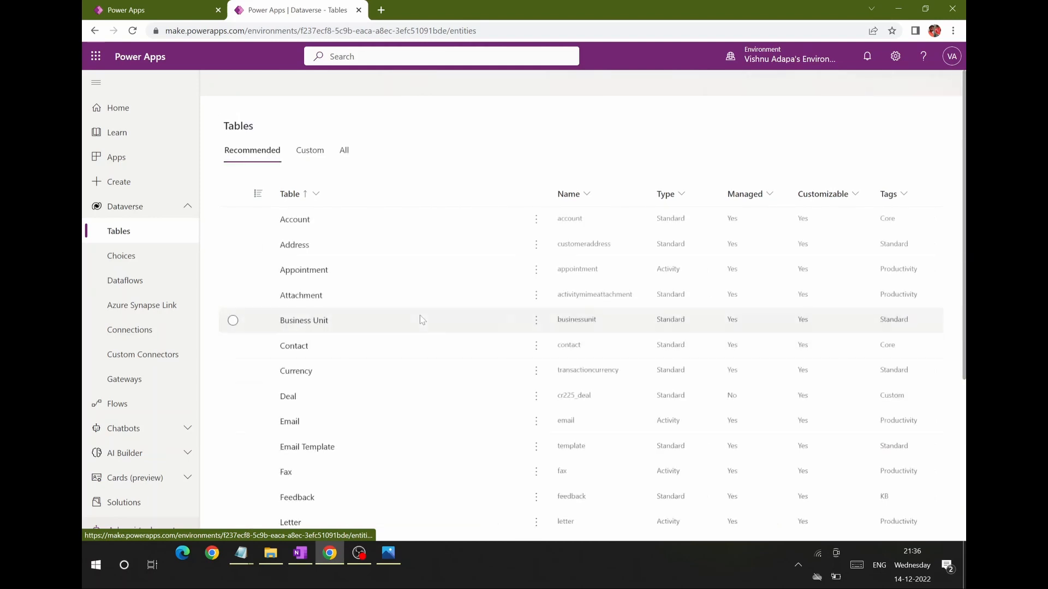
pyautogui.scroll(-5, 472, 305)
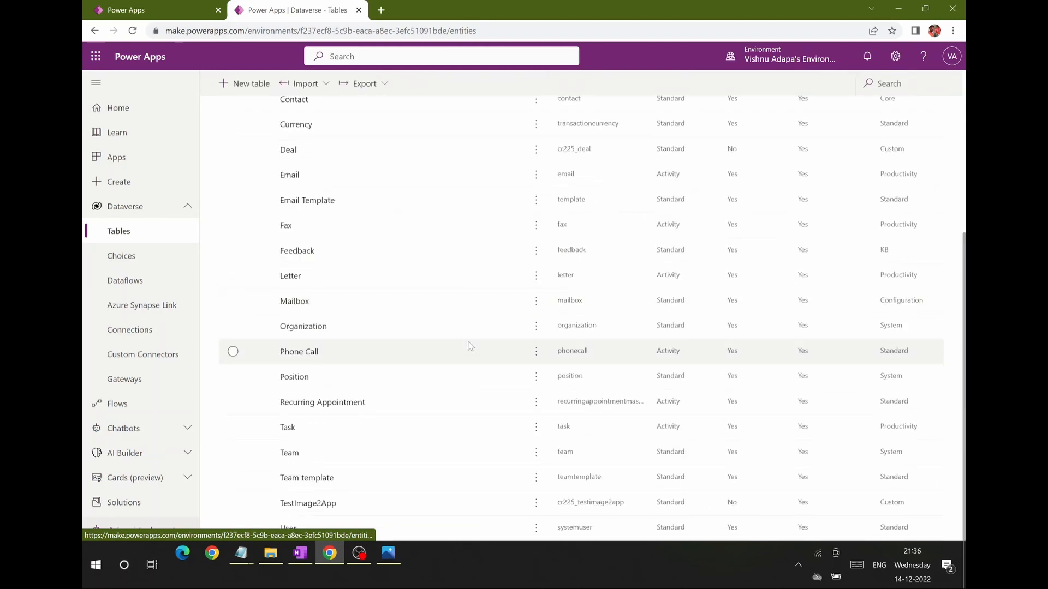
pyautogui.click(374, 492)
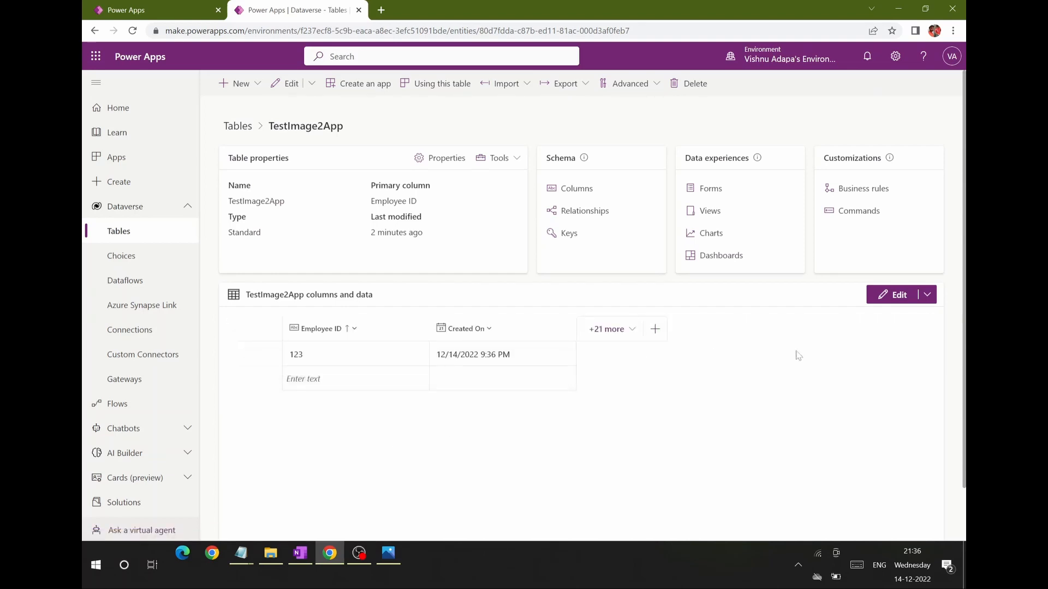
# Step: Show the existing Employee First Name, Employee Last Name and Employee Location columns in the table's data view
pyautogui.click(628, 330)
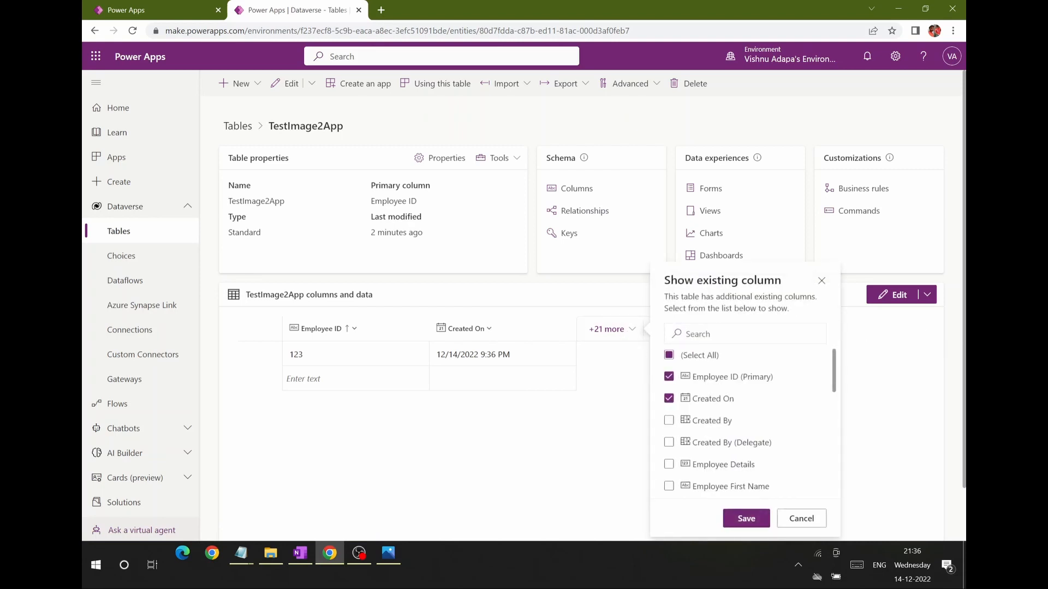
pyautogui.scroll(-3, 675, 401)
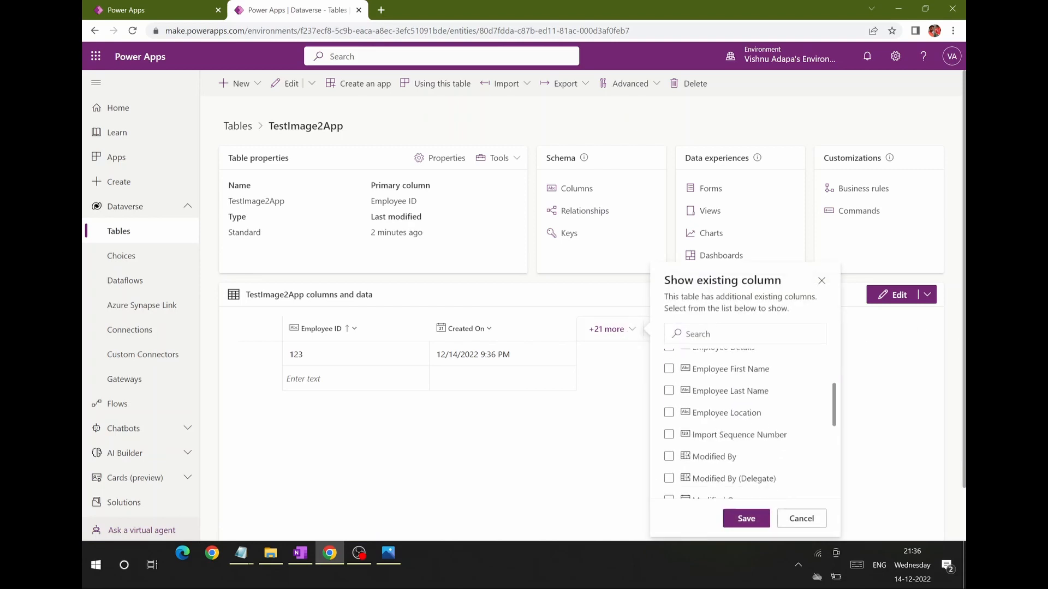
pyautogui.click(668, 369)
pyautogui.click(669, 413)
pyautogui.click(745, 517)
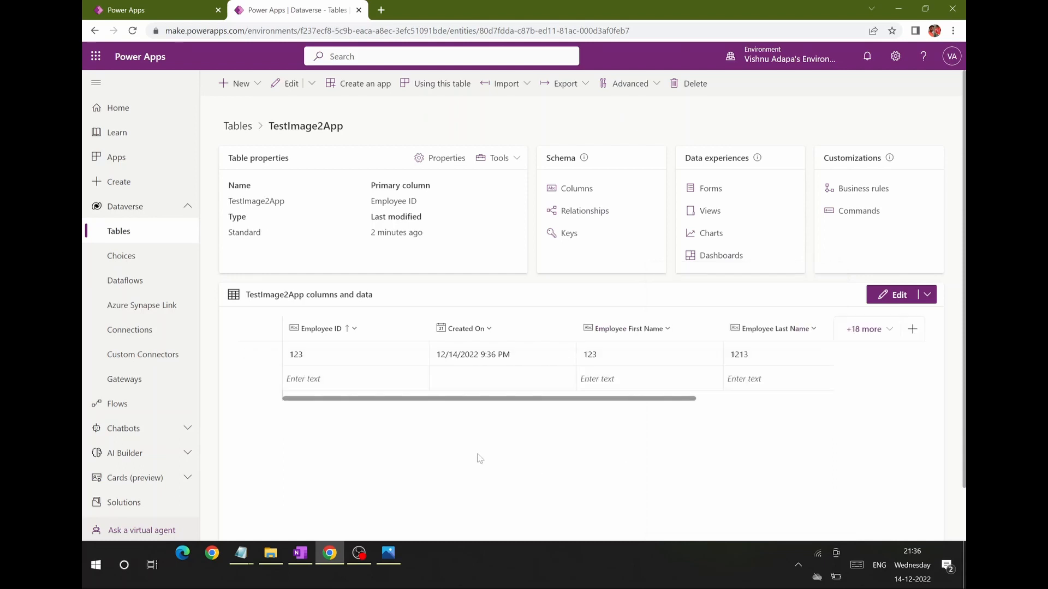
# Step: Check the submitted record across the TestImage2App columns through Employee Location, and return to the app editor, dismissing the tip
pyautogui.moveTo(626, 405); pyautogui.dragTo(533, 413)
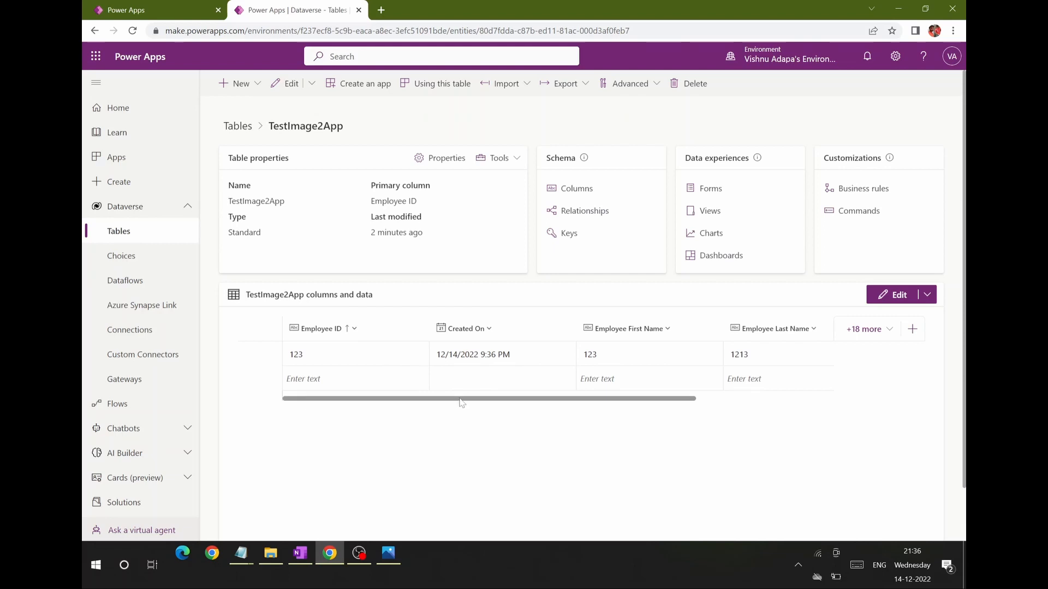
pyautogui.moveTo(465, 399); pyautogui.dragTo(622, 401)
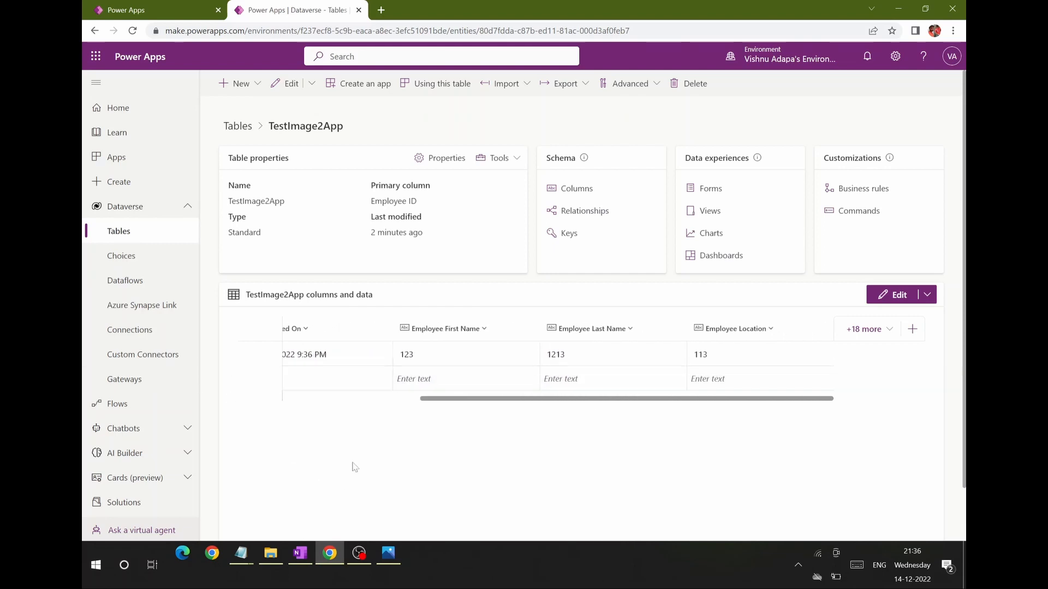
pyautogui.click(200, 17)
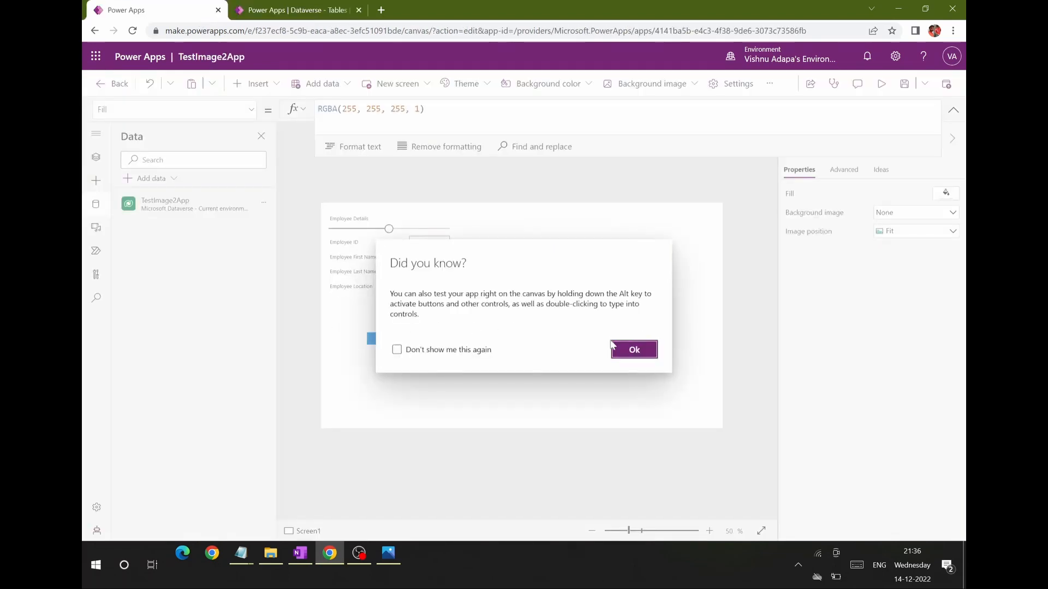
pyautogui.click(627, 349)
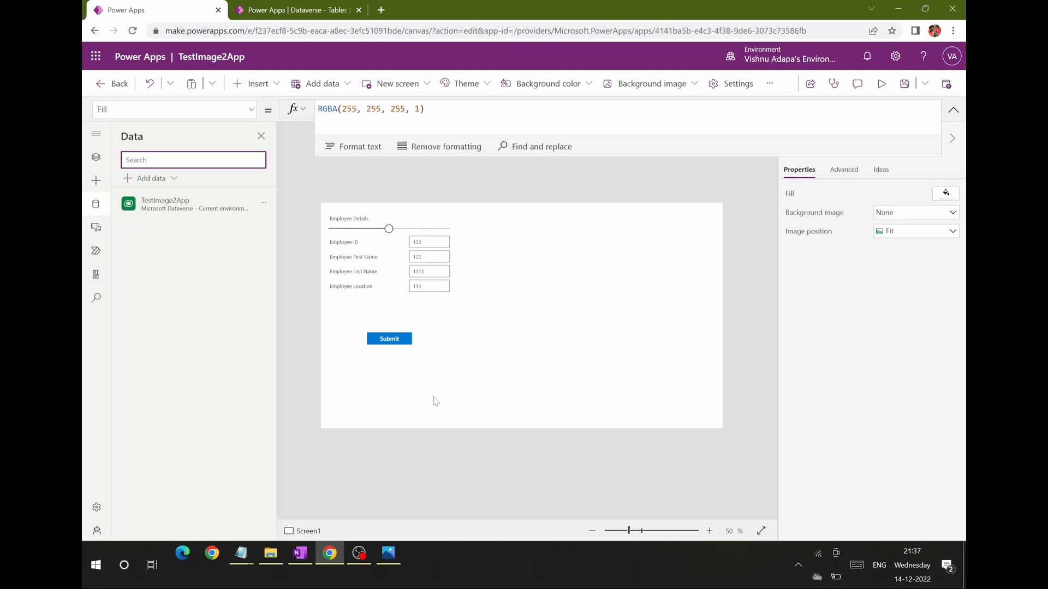
# Step: Switch to the Express Design list in Notepad, highlight the Figma 2 App item, and minimise Notepad to return to the app
pyautogui.click(244, 561)
pyautogui.click(305, 499)
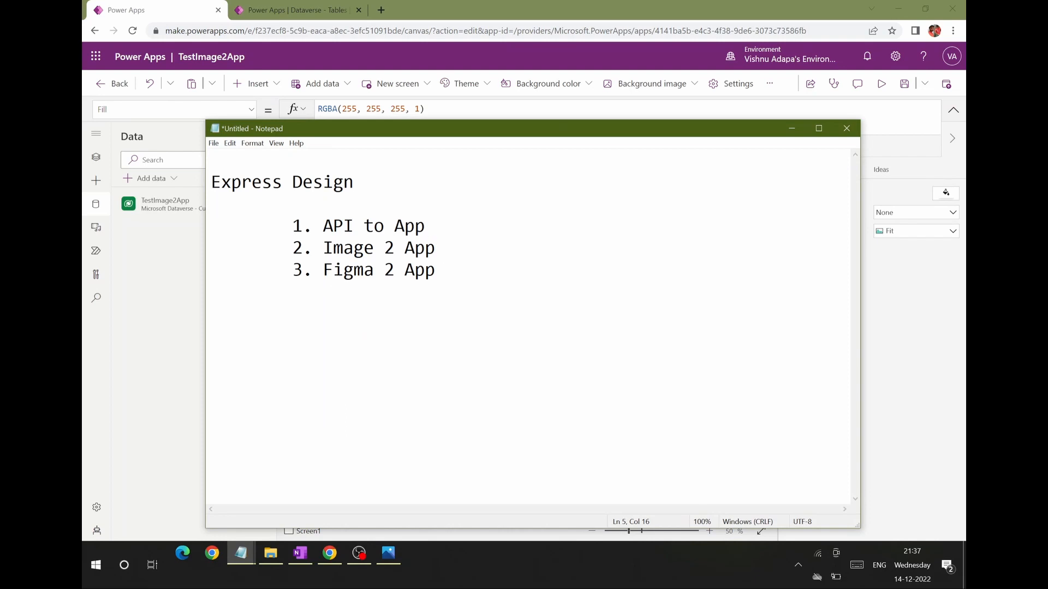
pyautogui.moveTo(323, 270); pyautogui.dragTo(436, 269)
pyautogui.click(791, 129)
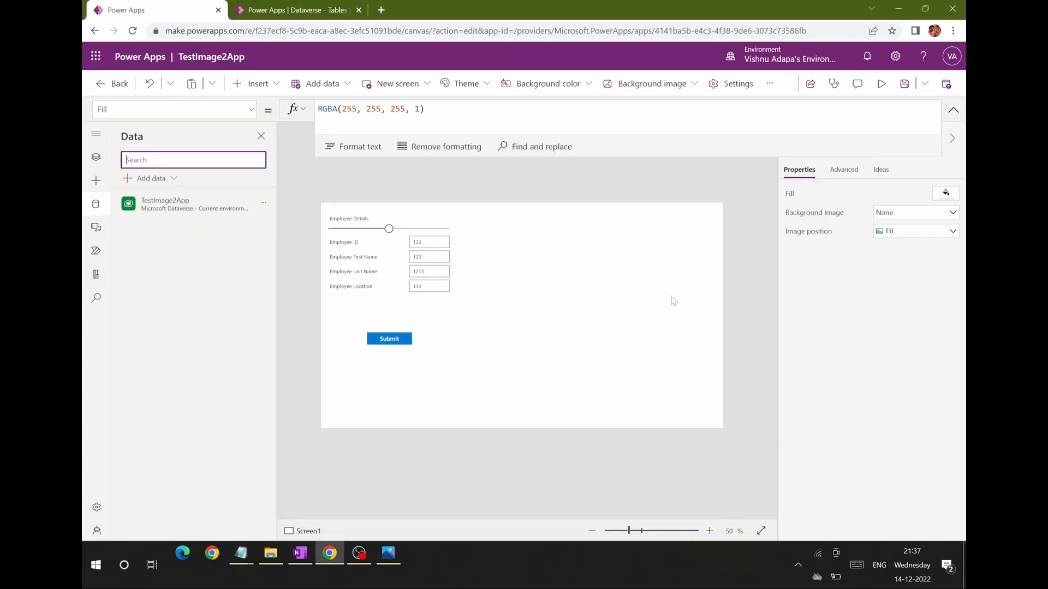